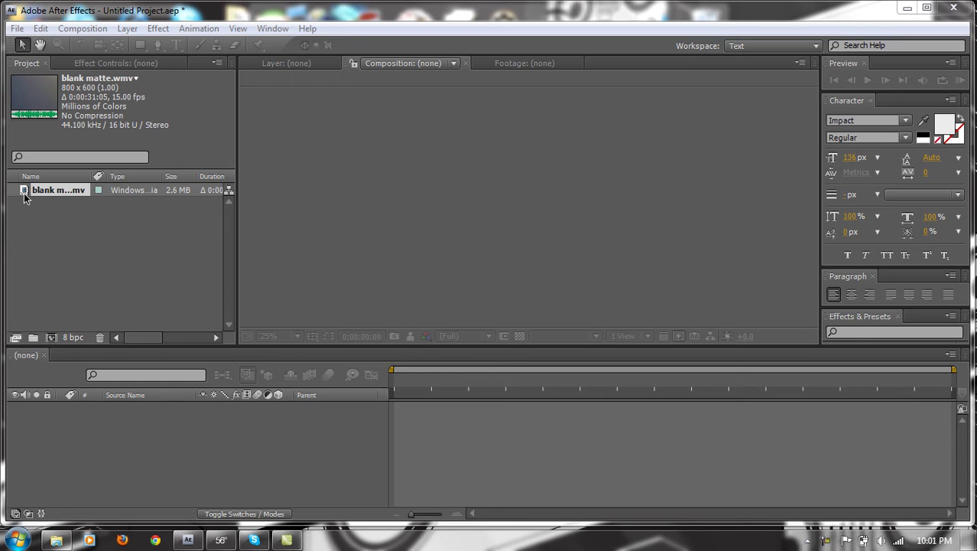
Create a new composition from the blank matte.wmv footage.
left_click_drag(24, 195, 78, 196)
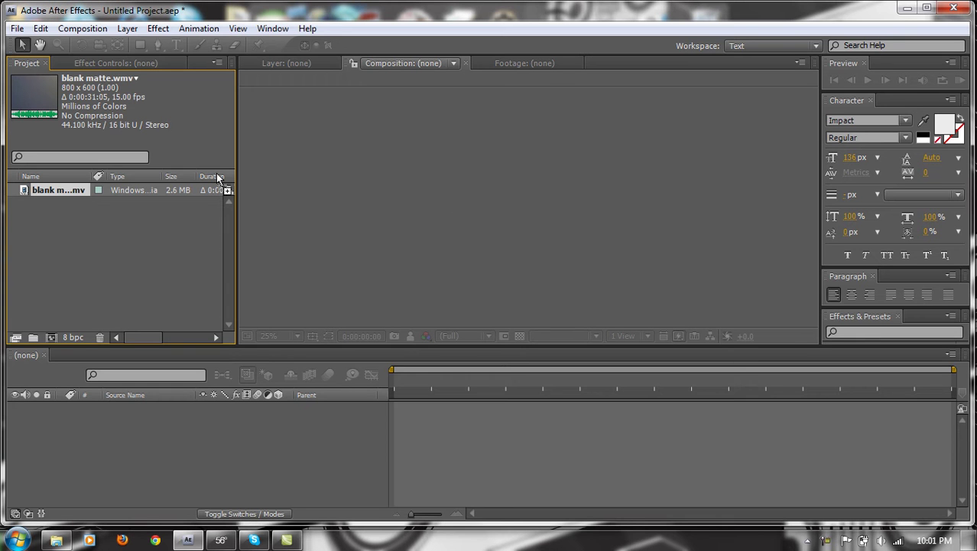
left_click_drag(62, 337, 52, 338)
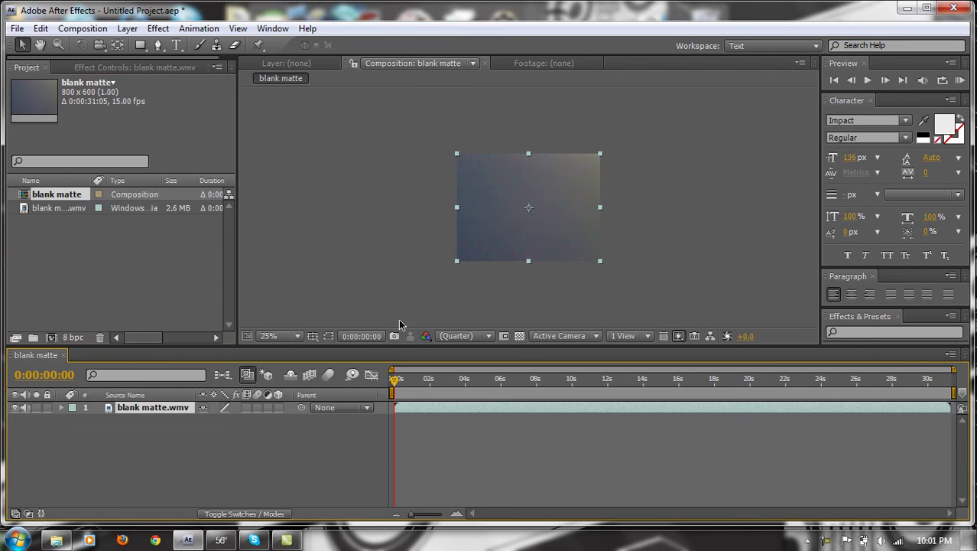
Move the playhead to 0:00:05:05 and play a RAM preview of the blank matte composition.
left_click_drag(397, 382, 489, 384)
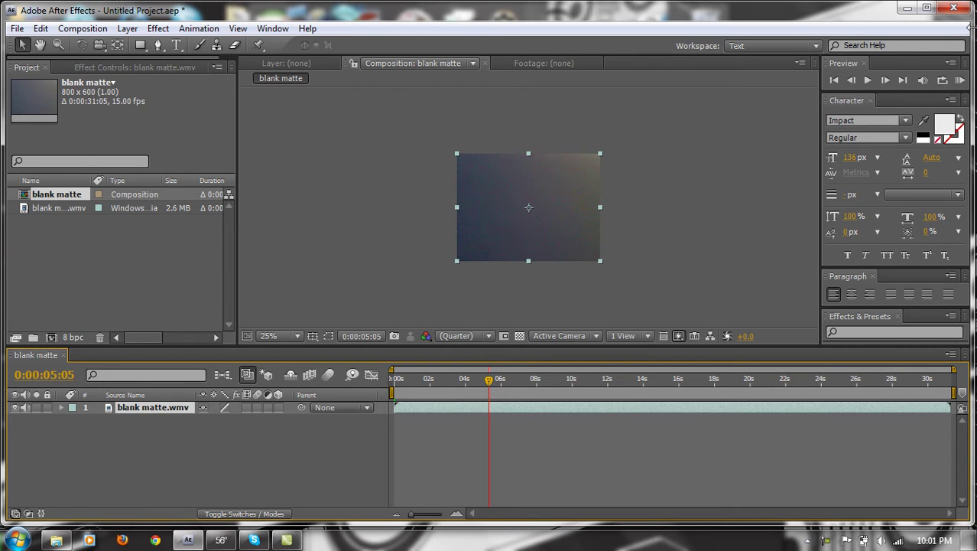
left_click(960, 80)
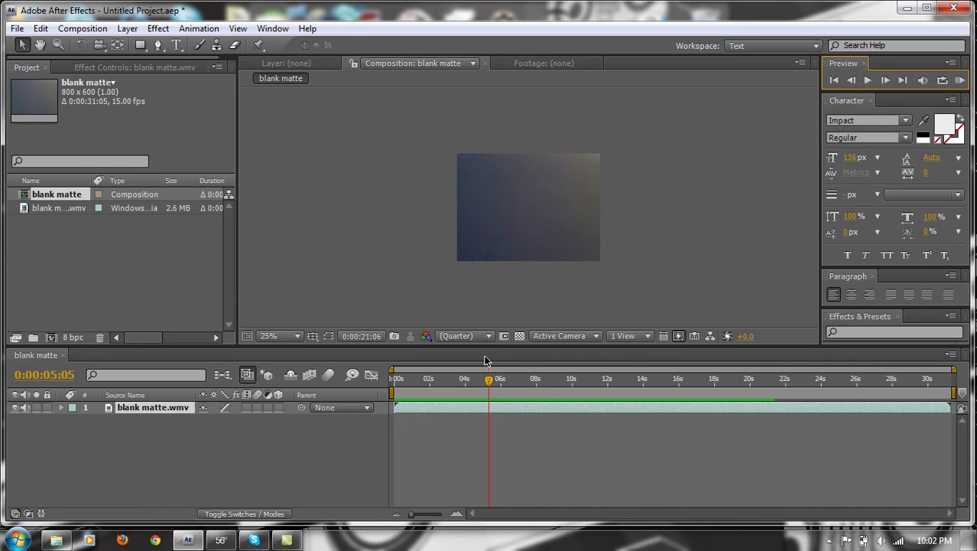
left_click(494, 387)
Try to import fire ball.jpg and fire ball 2.jpg together from the Pictures library.
left_click(17, 28)
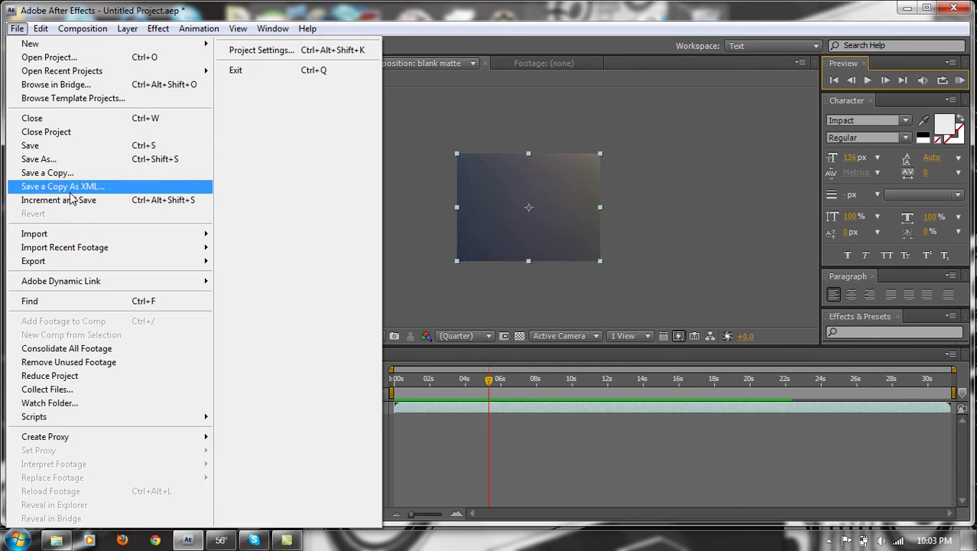
mouse_move(79, 233)
left_click(290, 233)
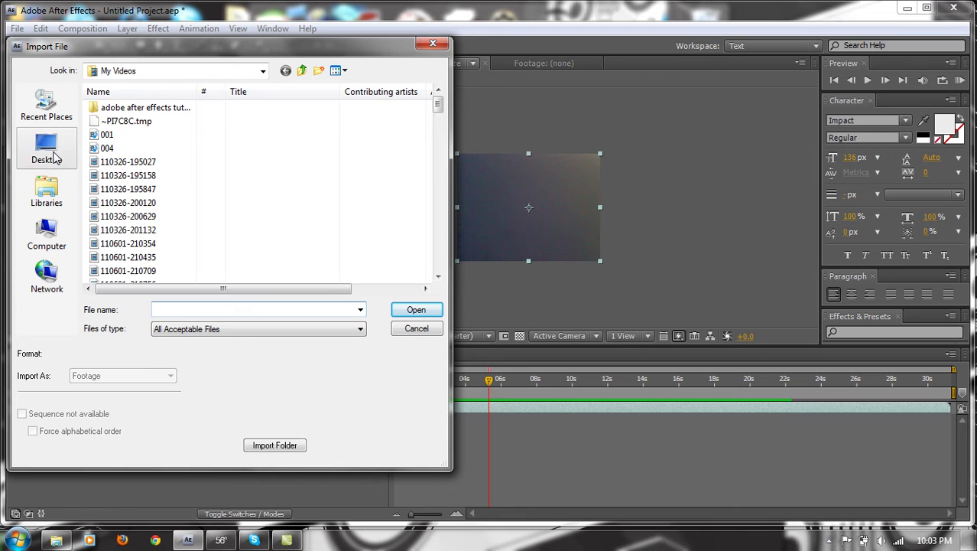
left_click(49, 151)
double_click(162, 147)
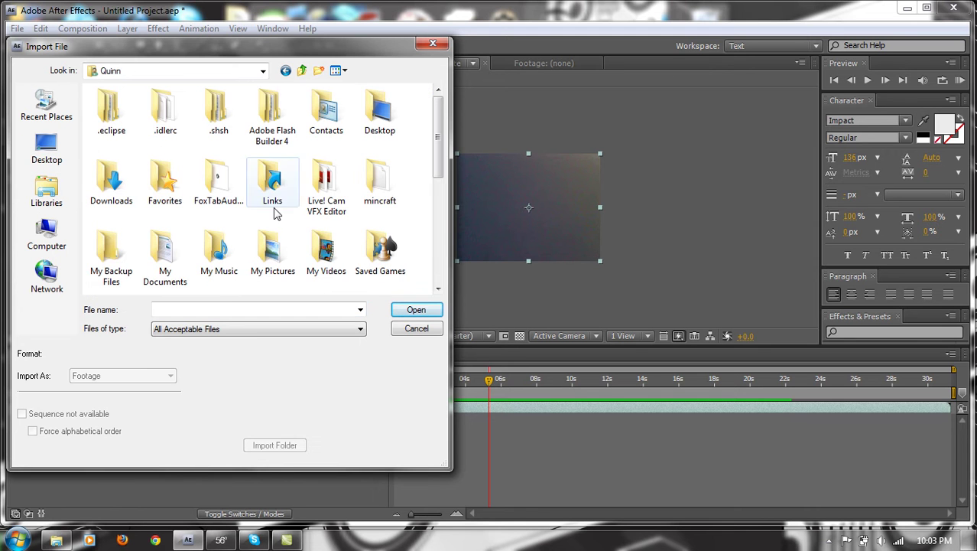
double_click(321, 260)
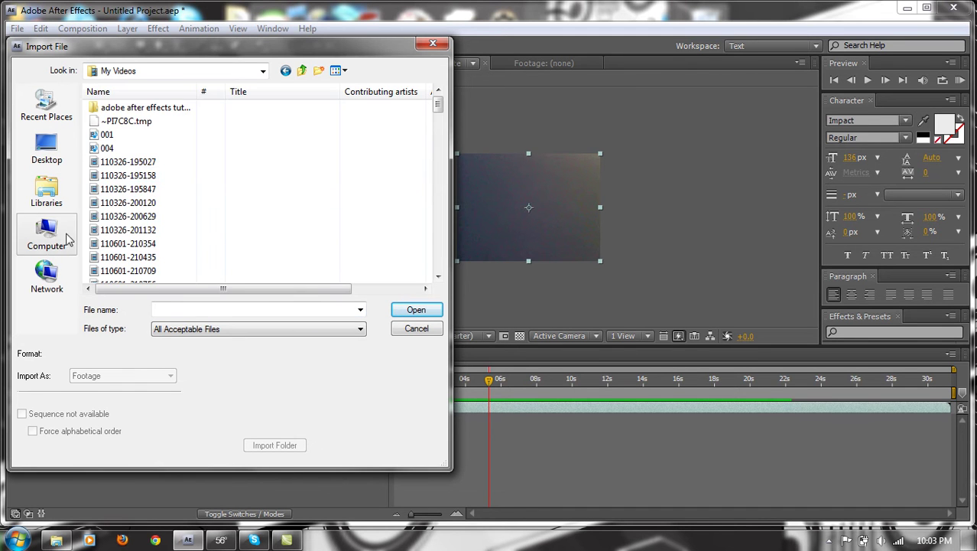
left_click(46, 203)
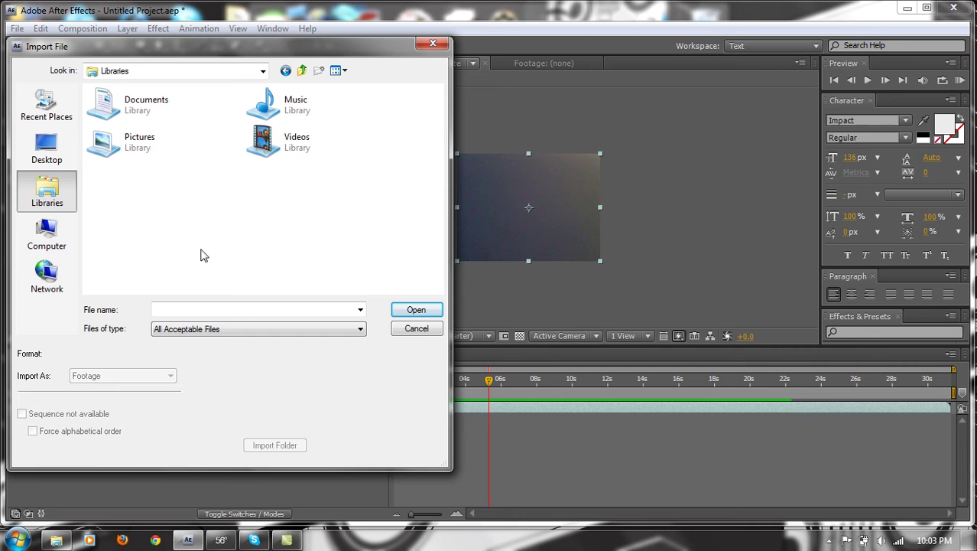
double_click(141, 138)
left_click_drag(438, 102, 451, 152)
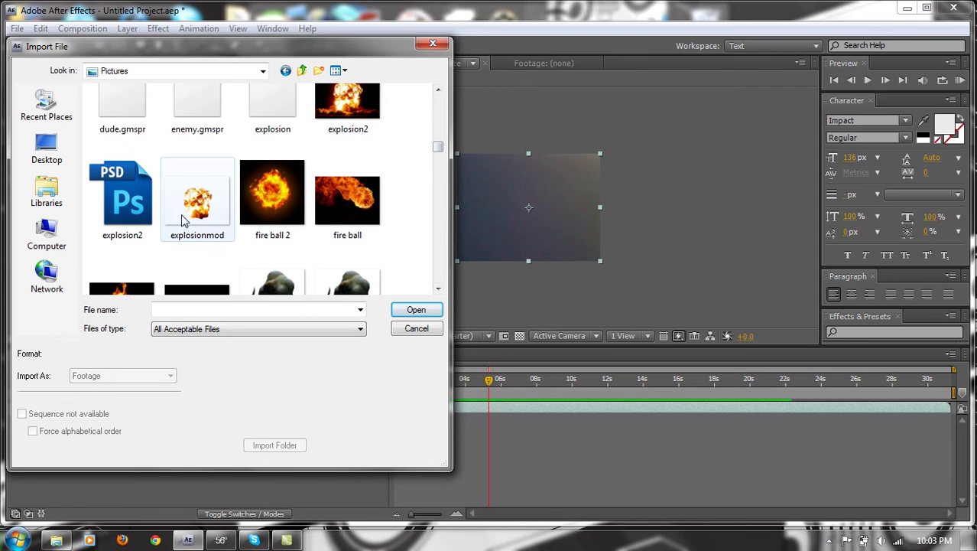
left_click(260, 209)
left_click(321, 216, "ctrl")
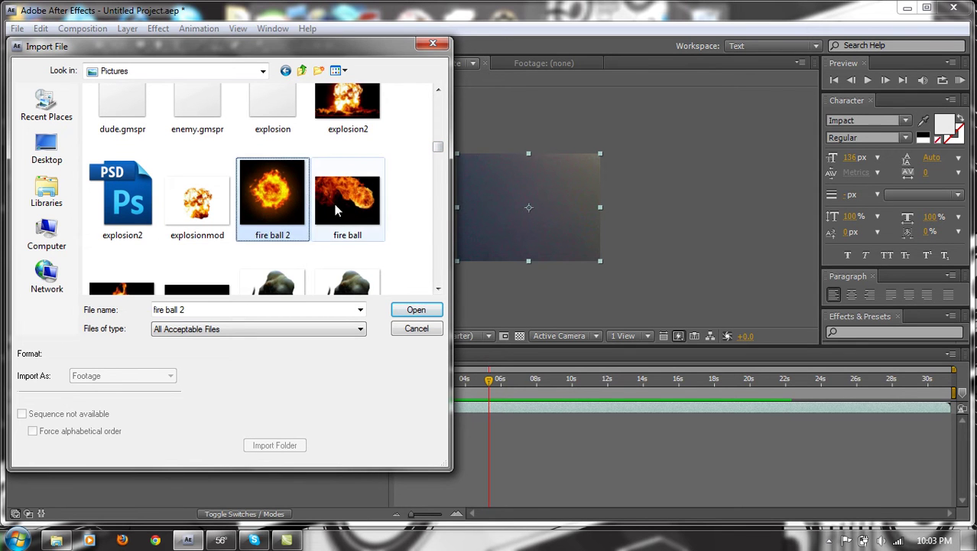
left_click_drag(438, 148, 439, 150)
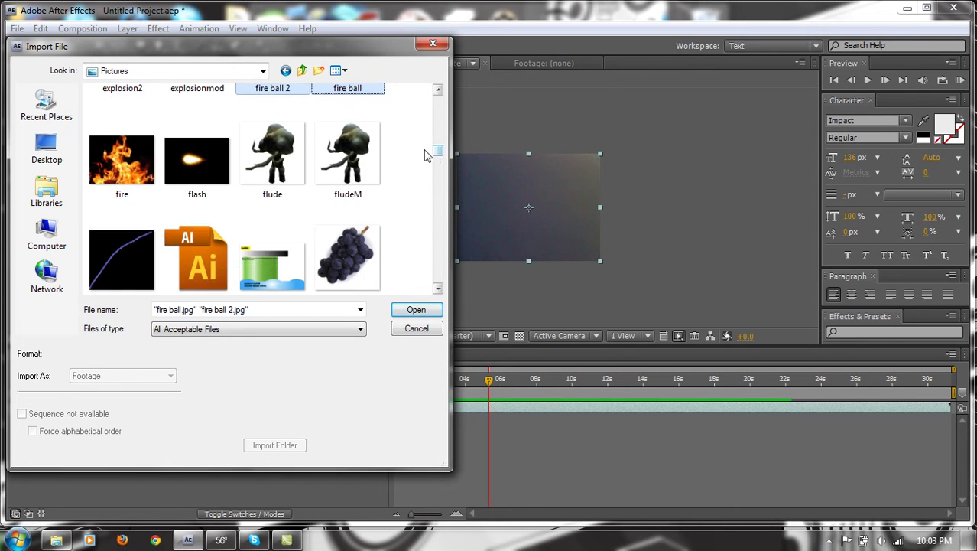
left_click(412, 311)
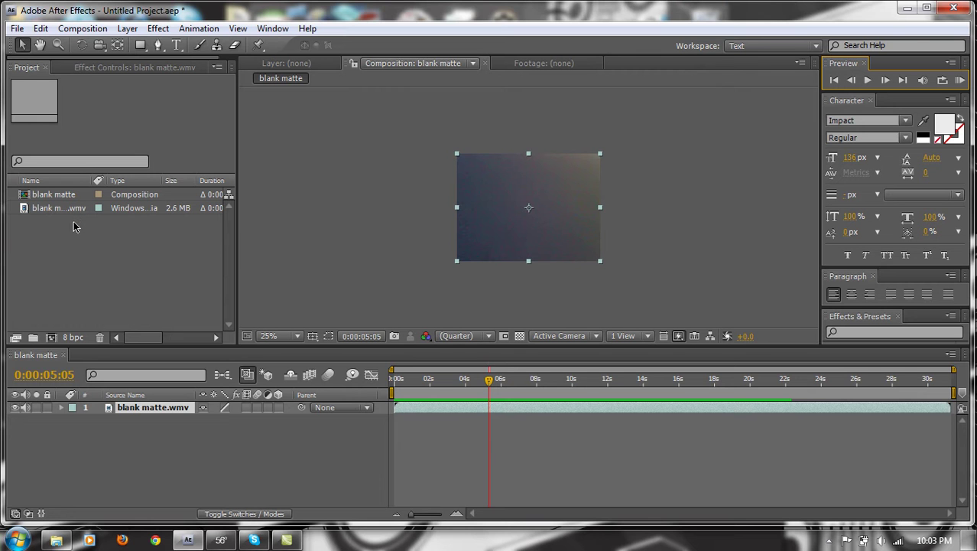
Duplicate the fire ball and fire ball 2 images within the Pictures library and try to import the two copies.
left_click(17, 29)
mouse_move(66, 233)
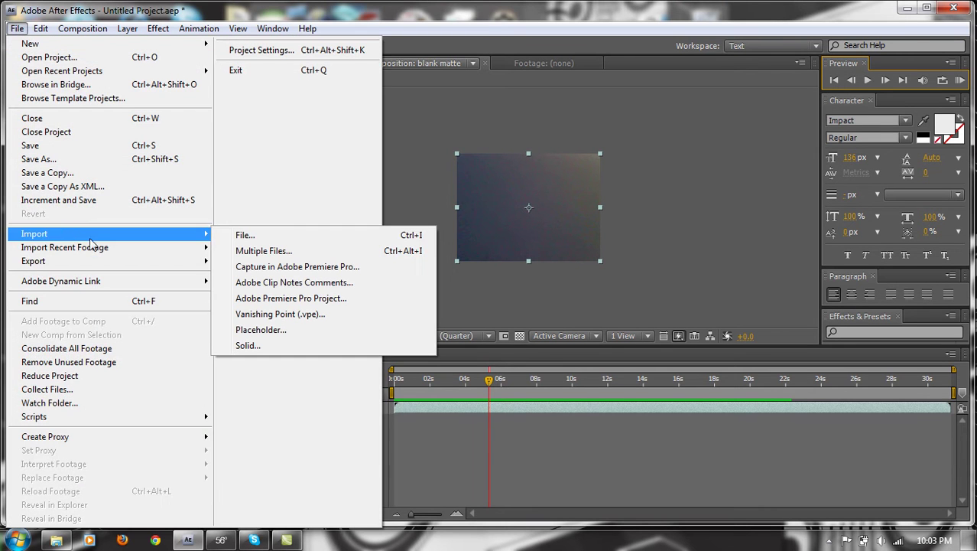
left_click(234, 237)
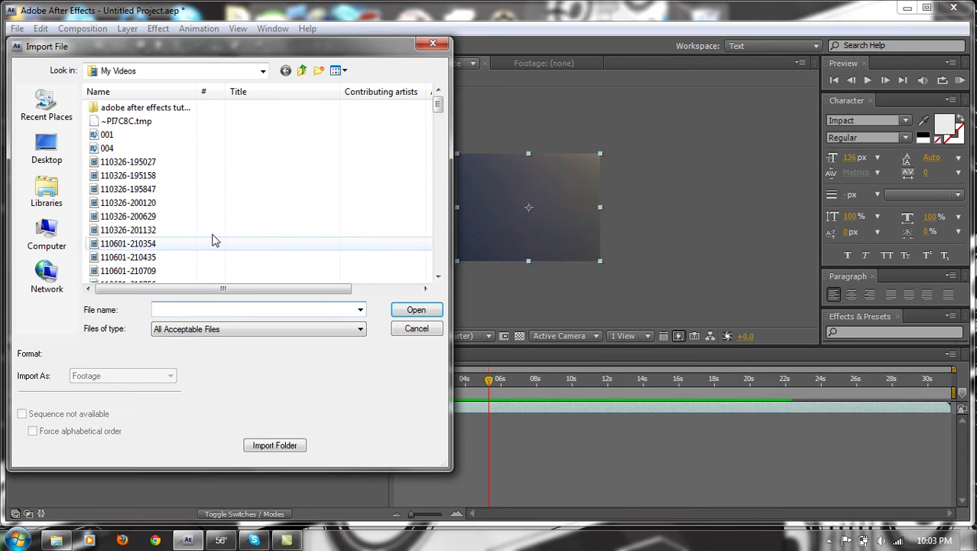
left_click(54, 211)
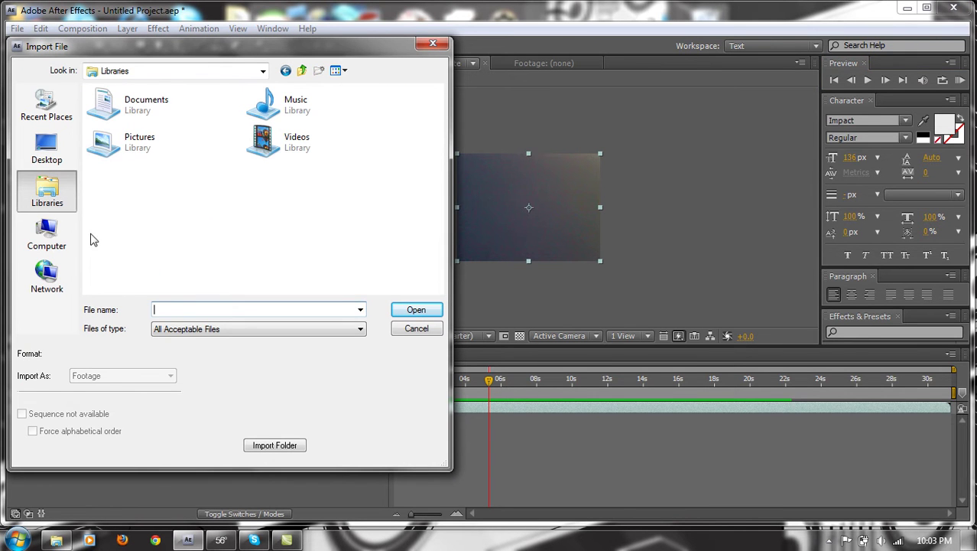
double_click(193, 144)
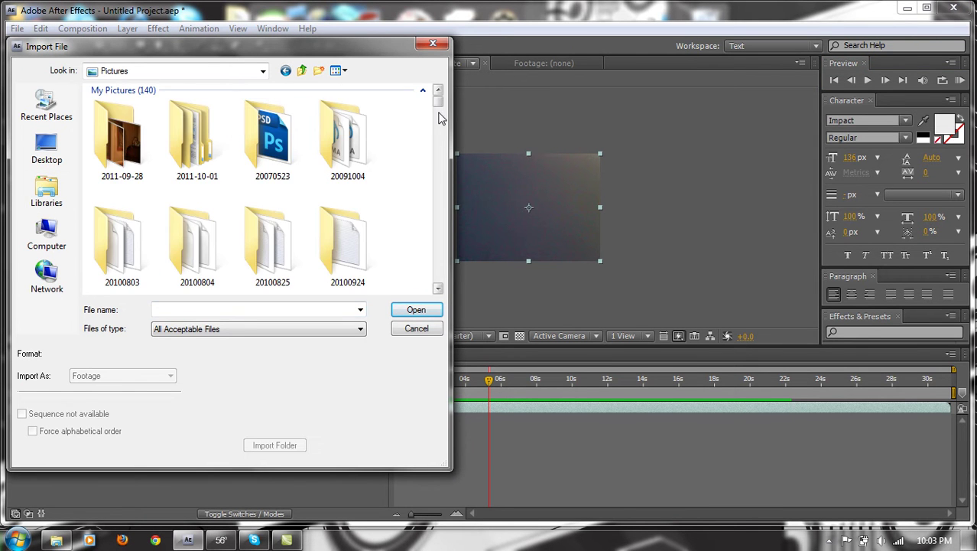
left_click_drag(437, 99, 441, 154)
left_click(272, 164)
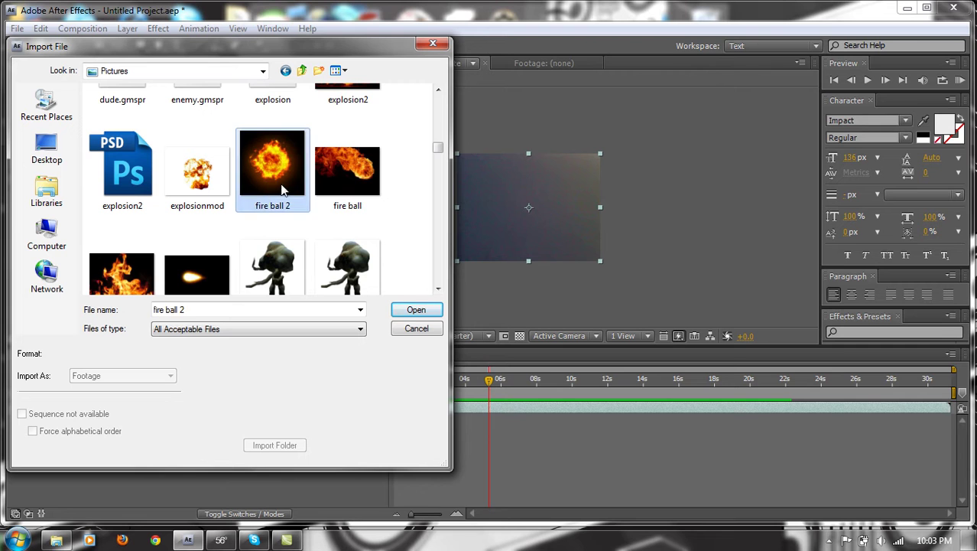
left_click(348, 169, "ctrl")
key("ctrl+c")
key("ctrl+v")
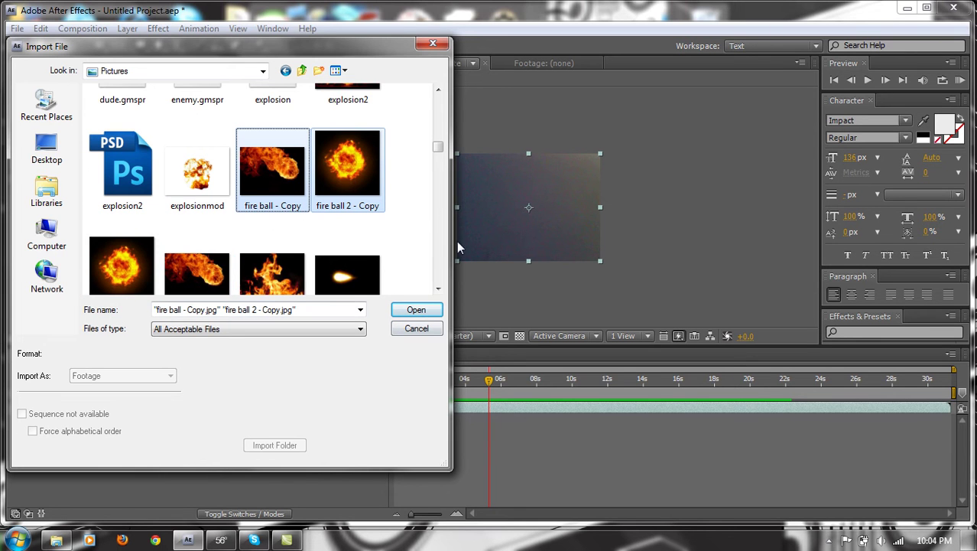
left_click(415, 309)
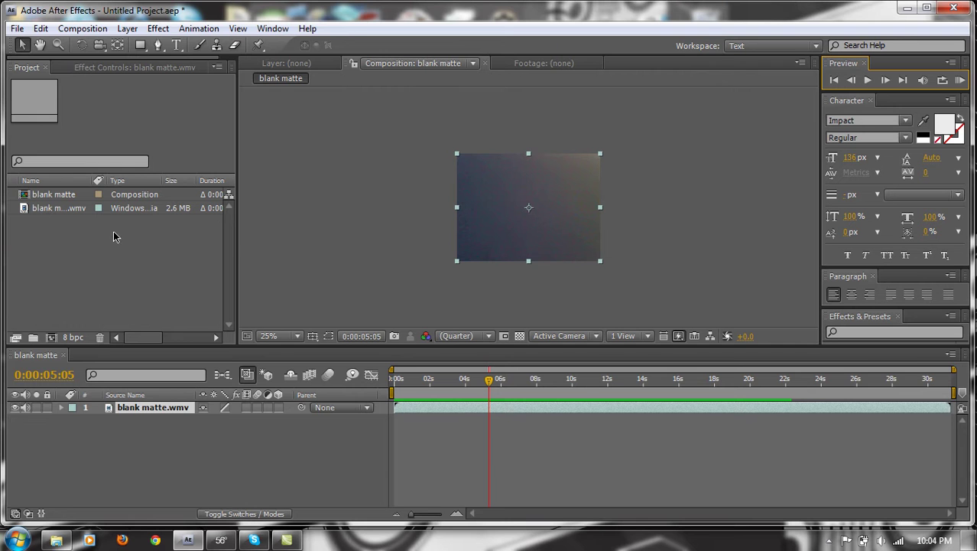
Import fire ball 2.jpg on its own from the Pictures library.
left_click(17, 29)
mouse_move(46, 234)
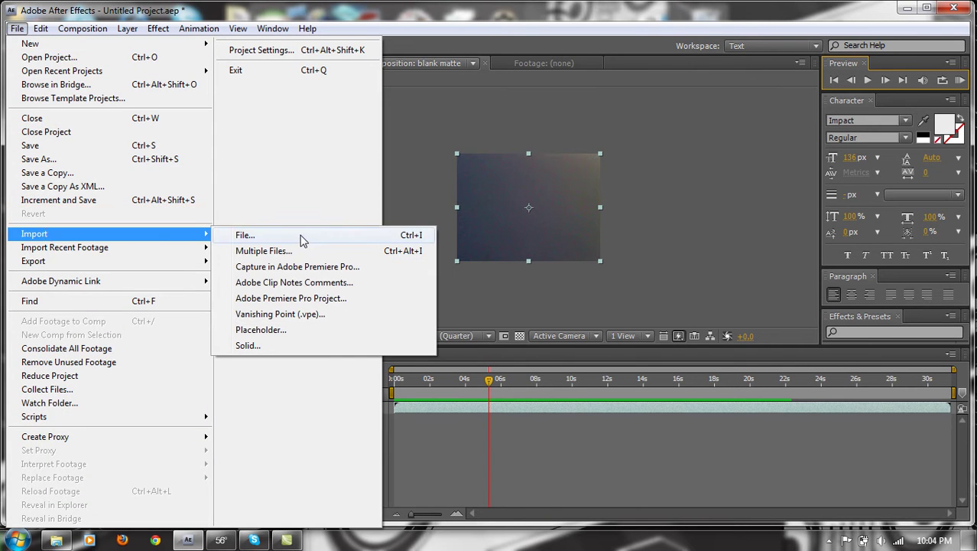
left_click(302, 241)
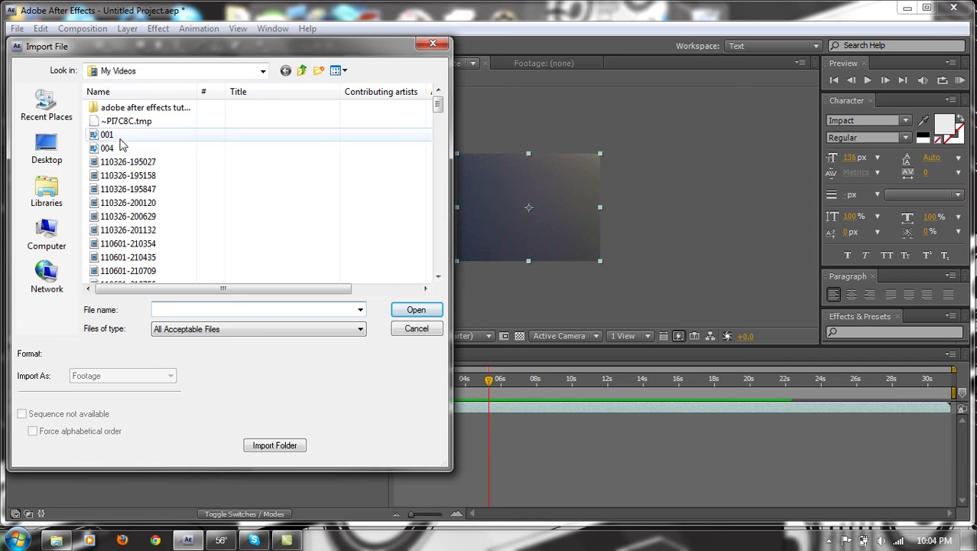
left_click(47, 191)
double_click(155, 156)
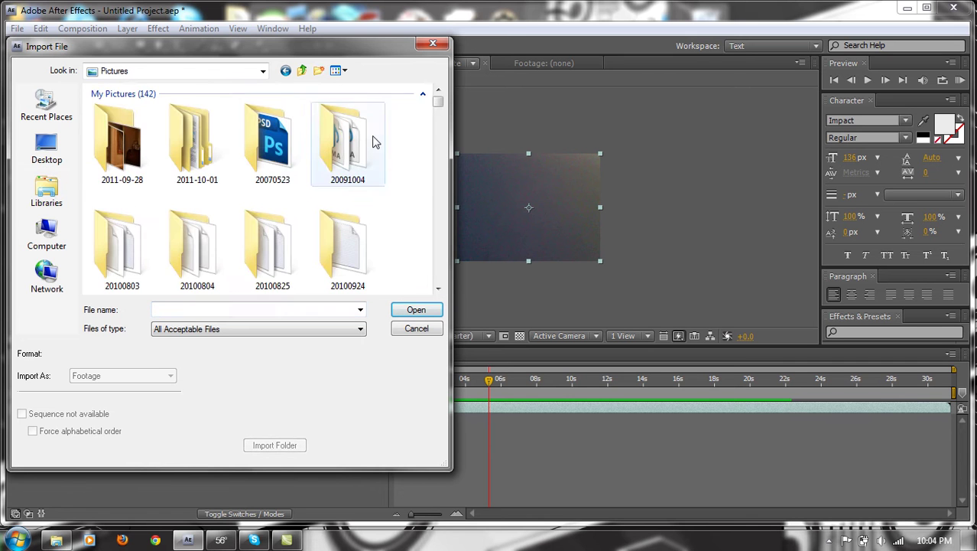
scroll(440, 136, "down", 3)
scroll(440, 136, "down", 5)
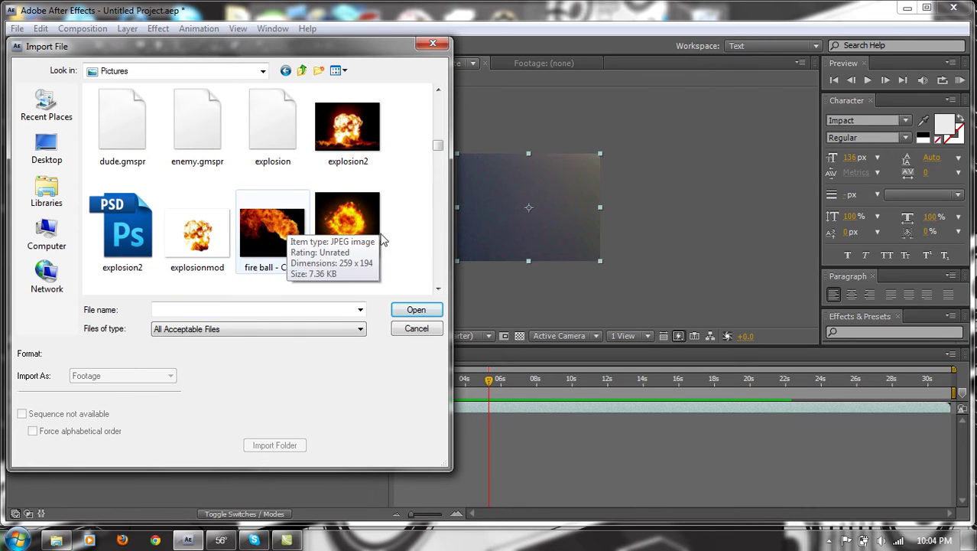
scroll(440, 155, "down", 5)
scroll(440, 155, "up", 4)
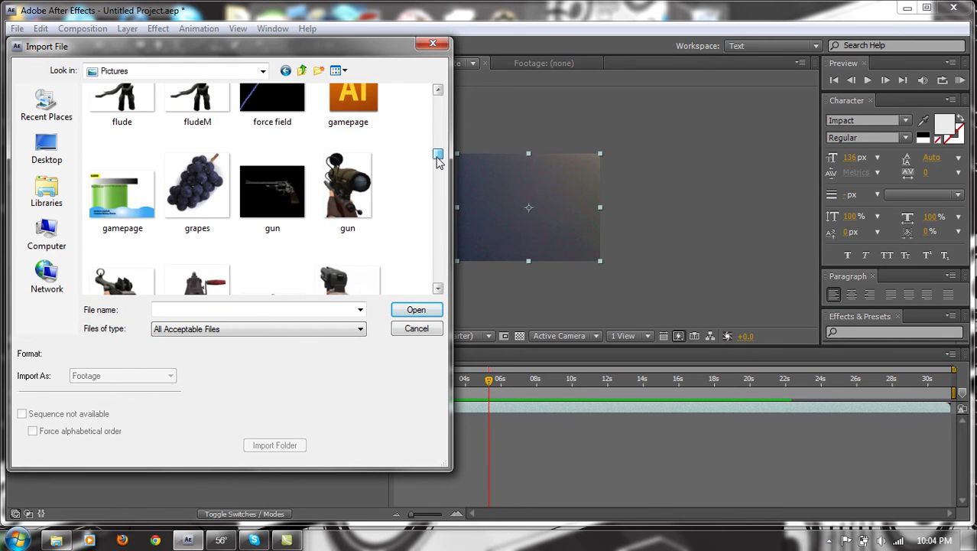
double_click(146, 203)
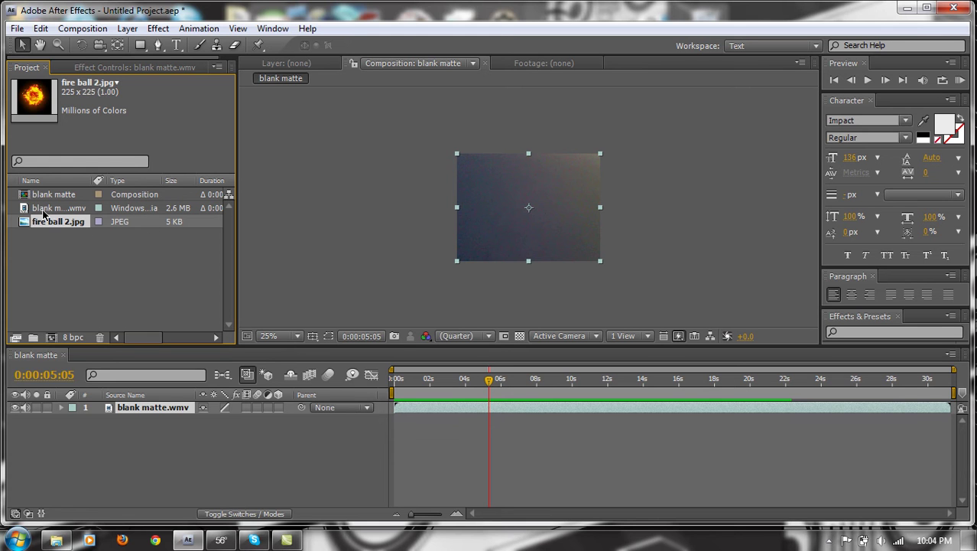
Import fire ball 2.jpg again from the recent footage and delete the duplicate item from the project.
left_click(16, 29)
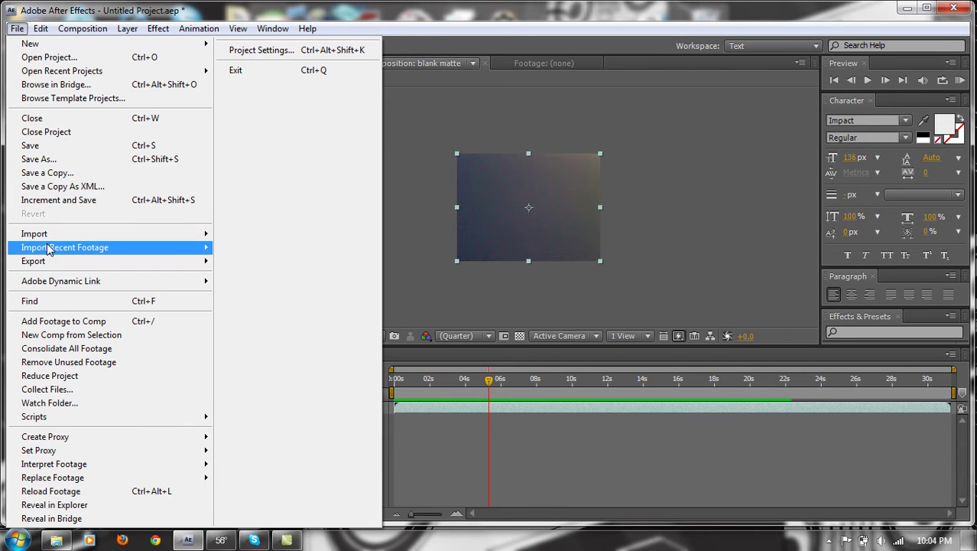
mouse_move(55, 247)
left_click(276, 253)
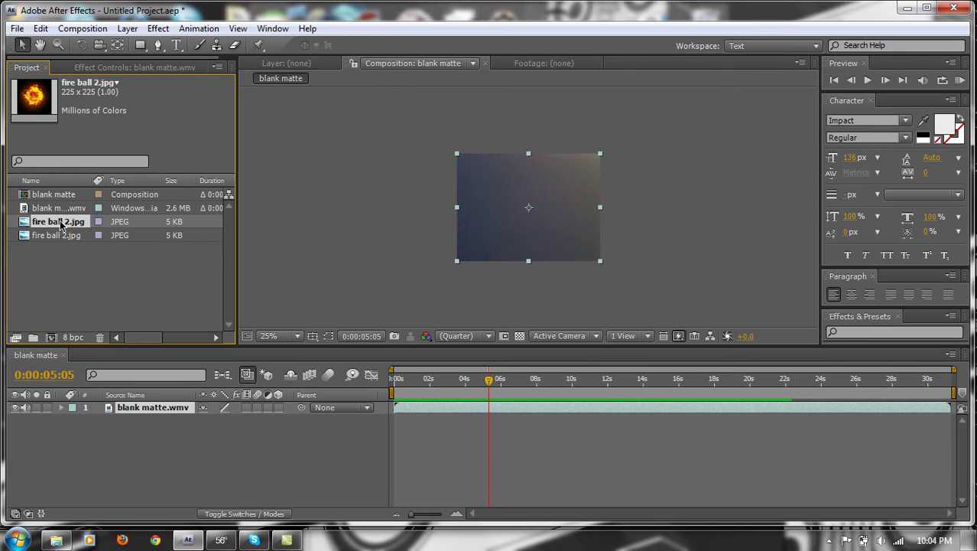
key("Delete")
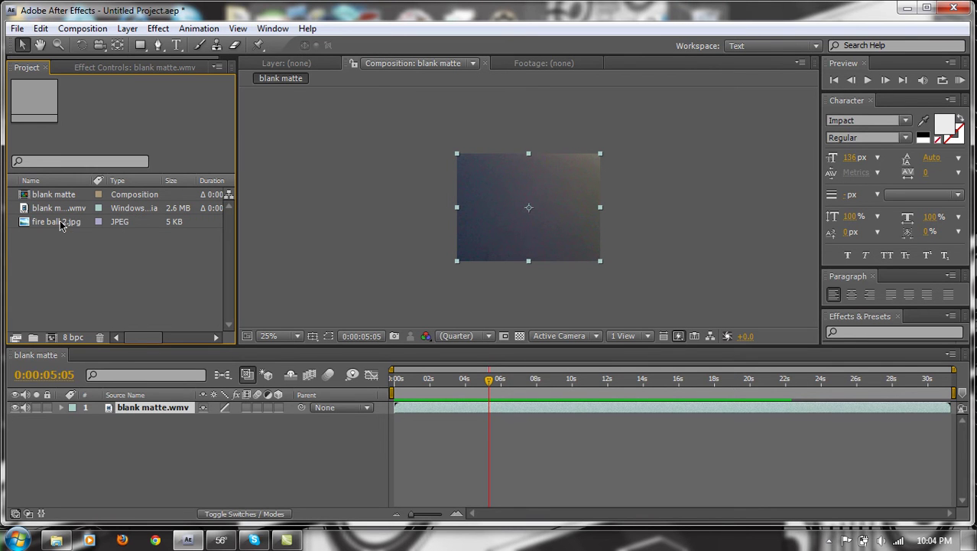
Import man.jpg, fire ball.jpg and ice ball.jpg together from the Pictures library.
left_click(17, 32)
mouse_move(38, 238)
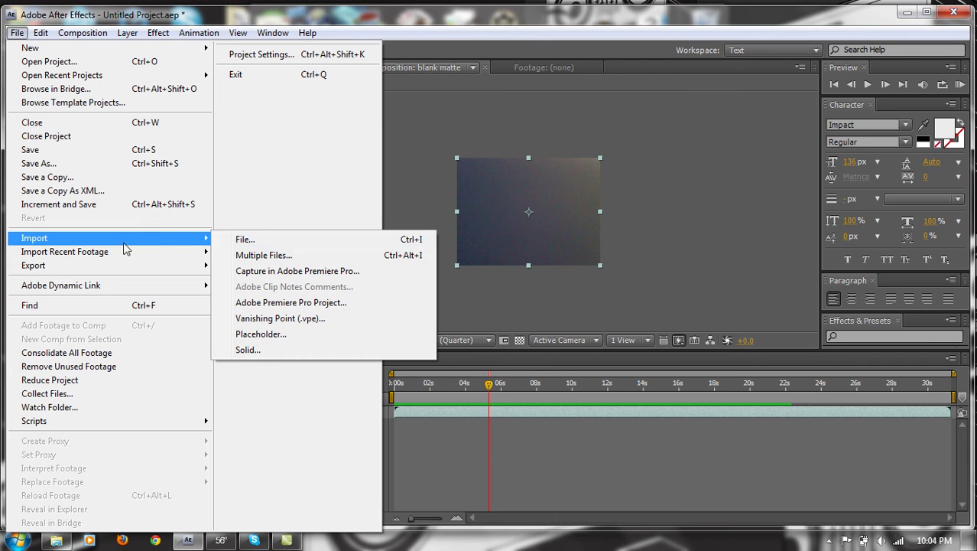
mouse_move(191, 252)
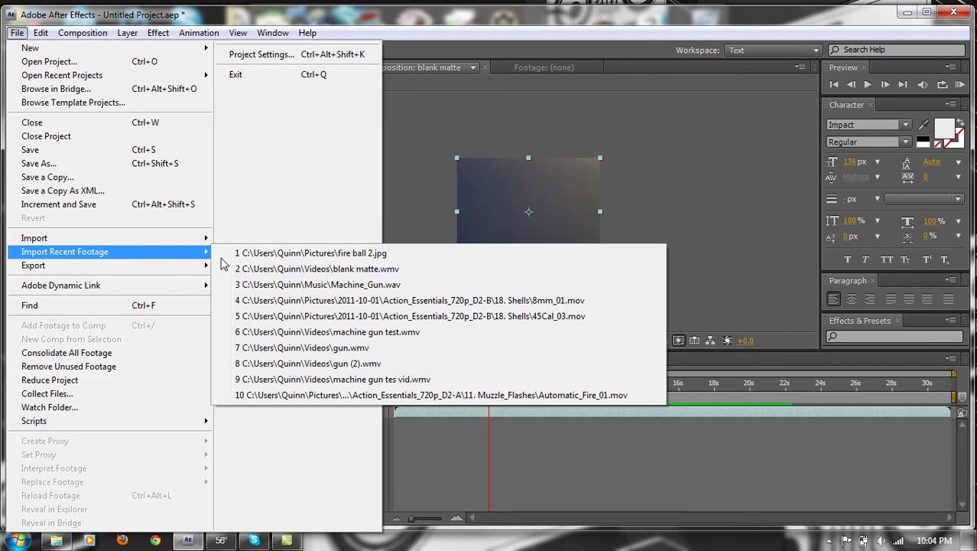
mouse_move(146, 238)
left_click(306, 240)
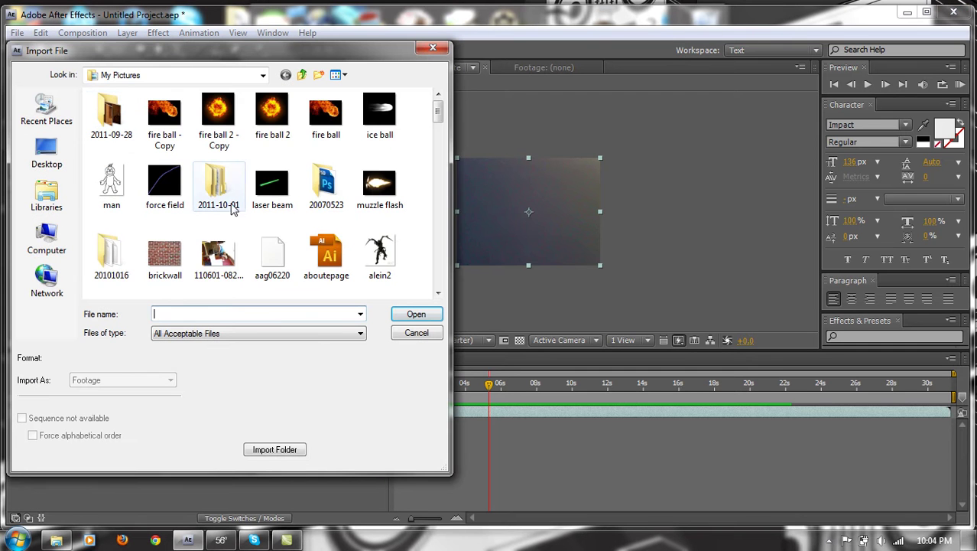
left_click(126, 191)
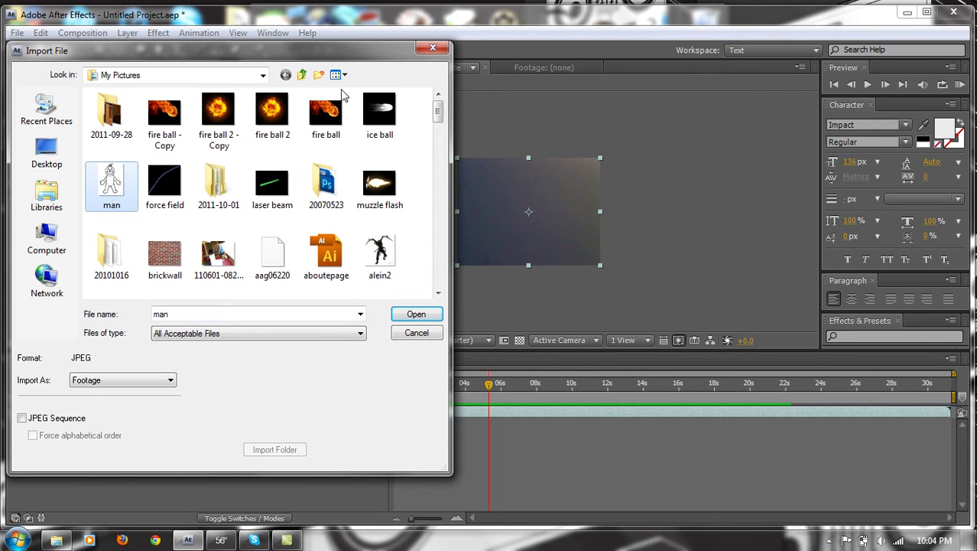
left_click(327, 115, "ctrl")
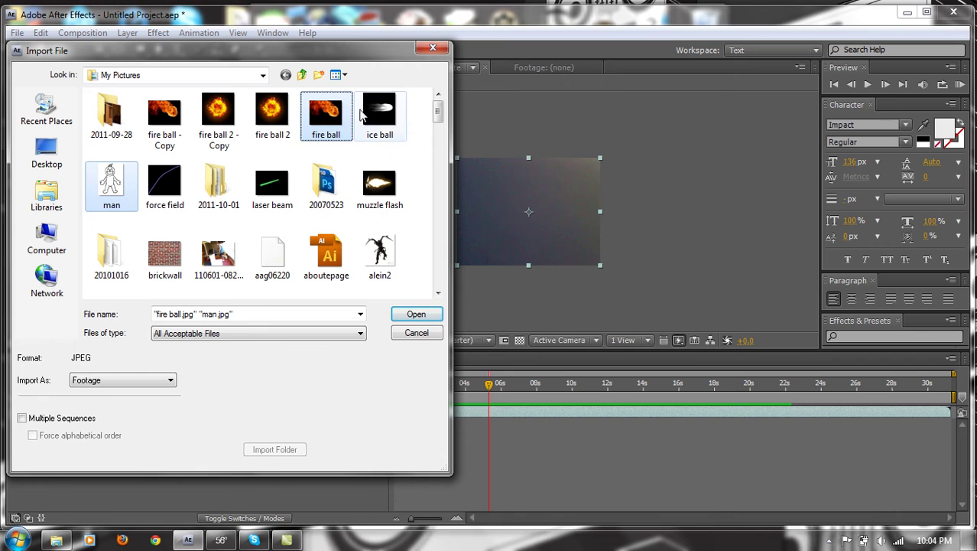
left_click(388, 115, "ctrl")
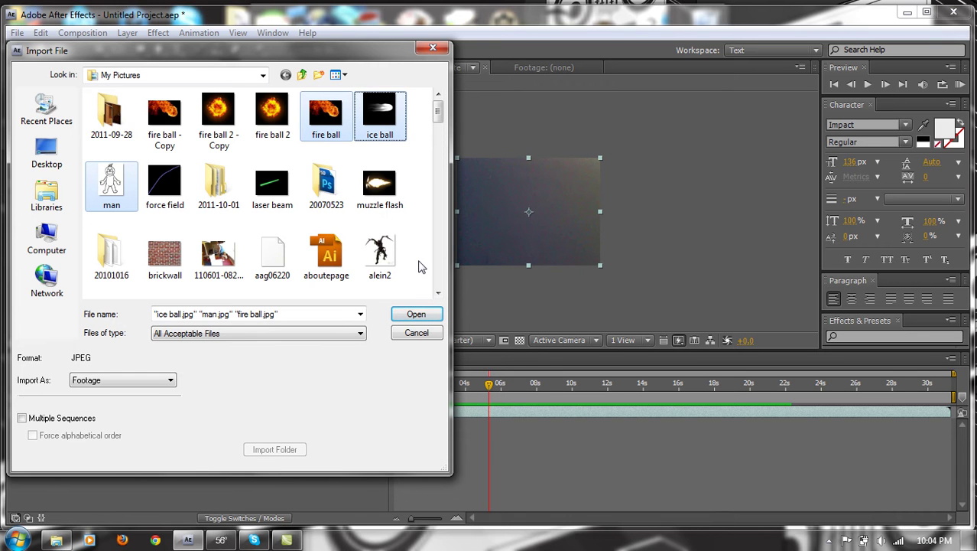
left_click(414, 315)
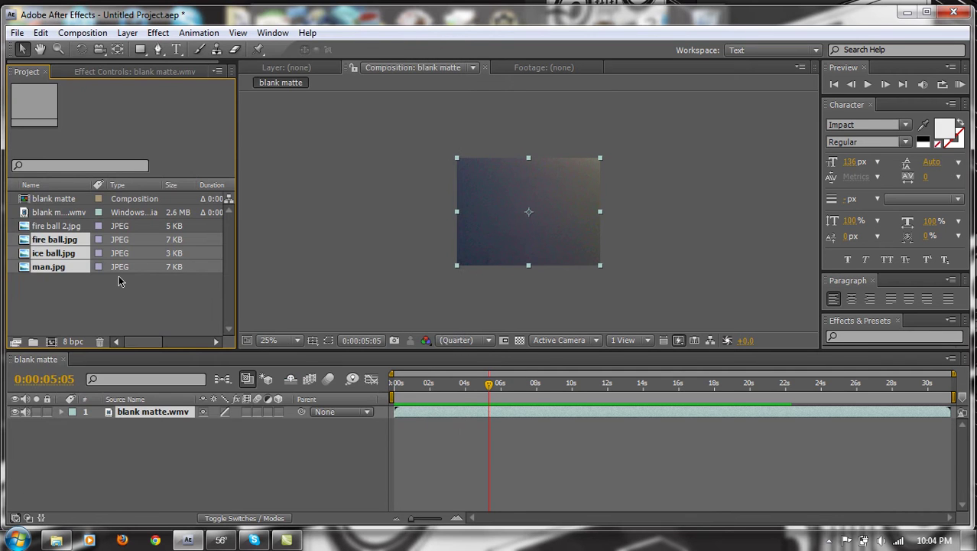
Preview the thumbnails of the fire ball 2, fire ball, ice ball and man images among the project items.
left_click(72, 227)
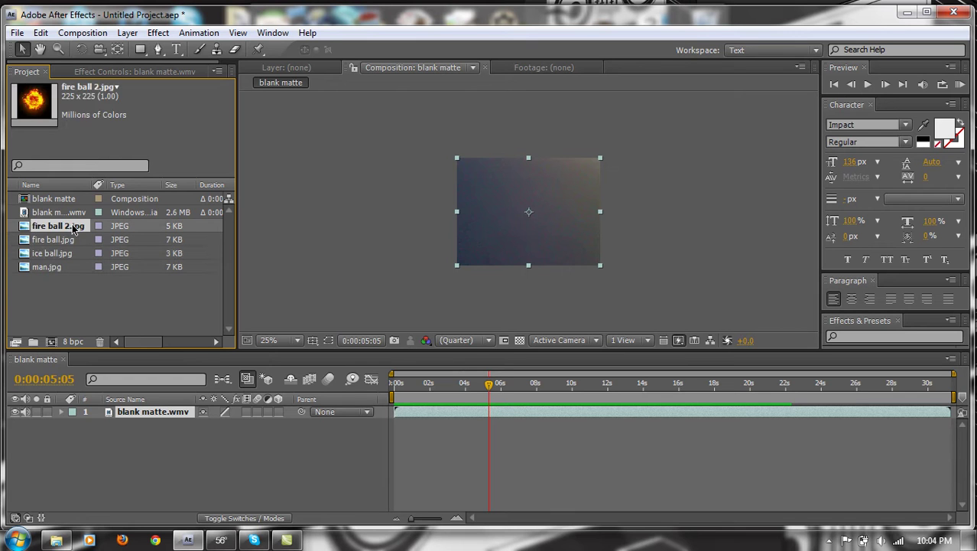
left_click(70, 241)
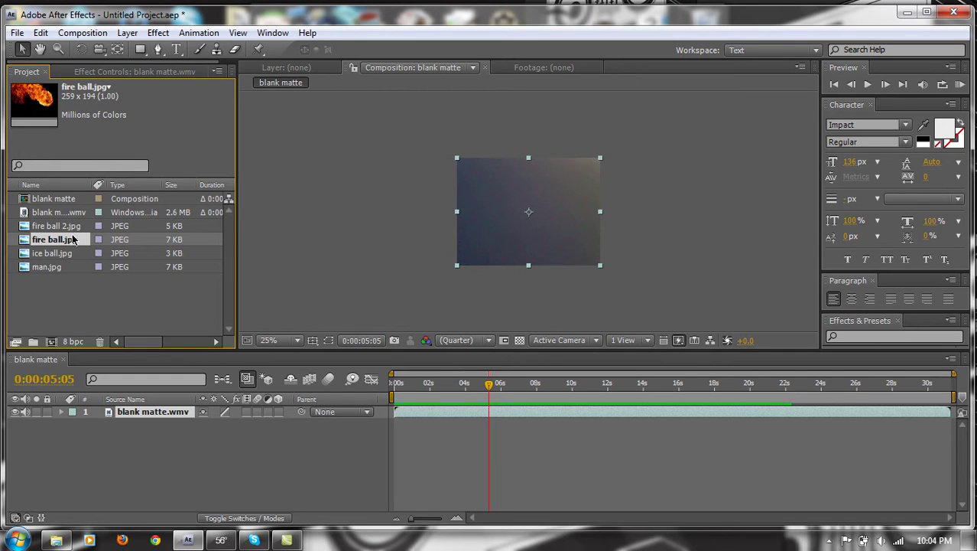
left_click(74, 228)
left_click(66, 256)
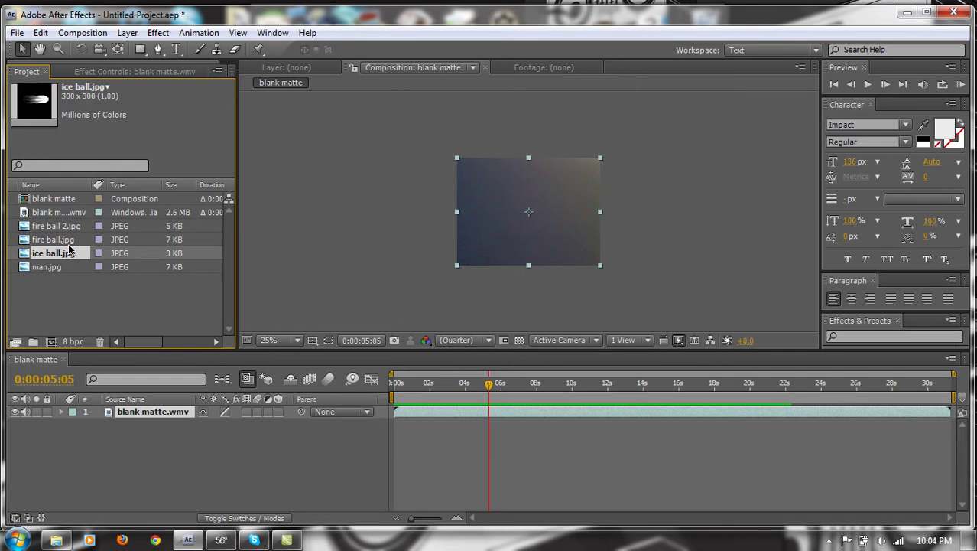
left_click(68, 243)
left_click(64, 256)
left_click(52, 271)
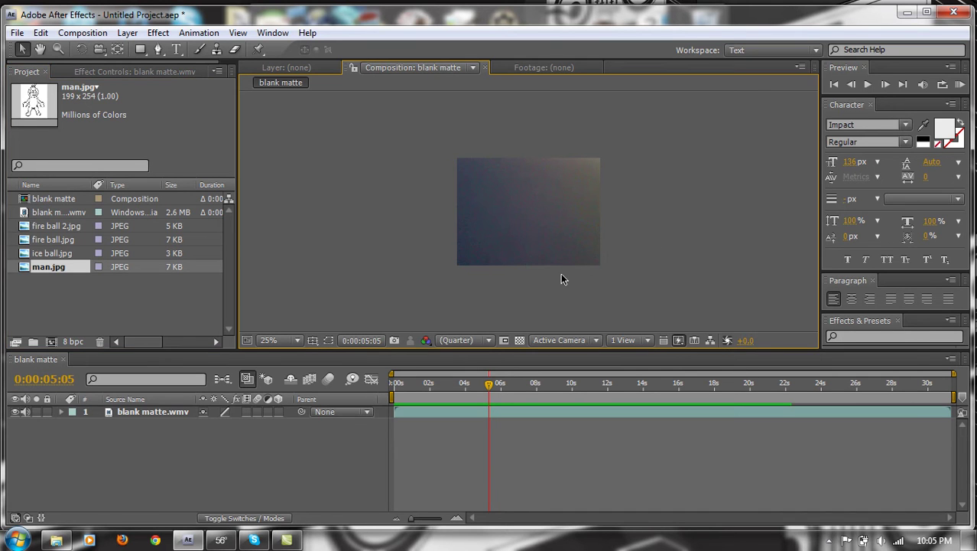
Place man.jpg in the blank matte composition, set its blending mode to Overlay and shift it right of the frame's centre.
scroll(561, 279, "up", 4)
scroll(561, 279, "down", 2)
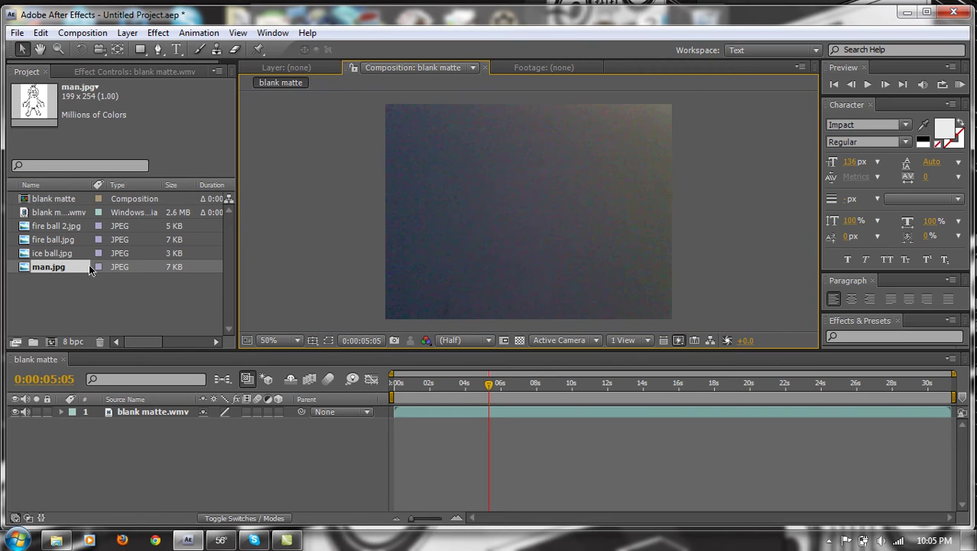
left_click_drag(23, 272, 508, 224)
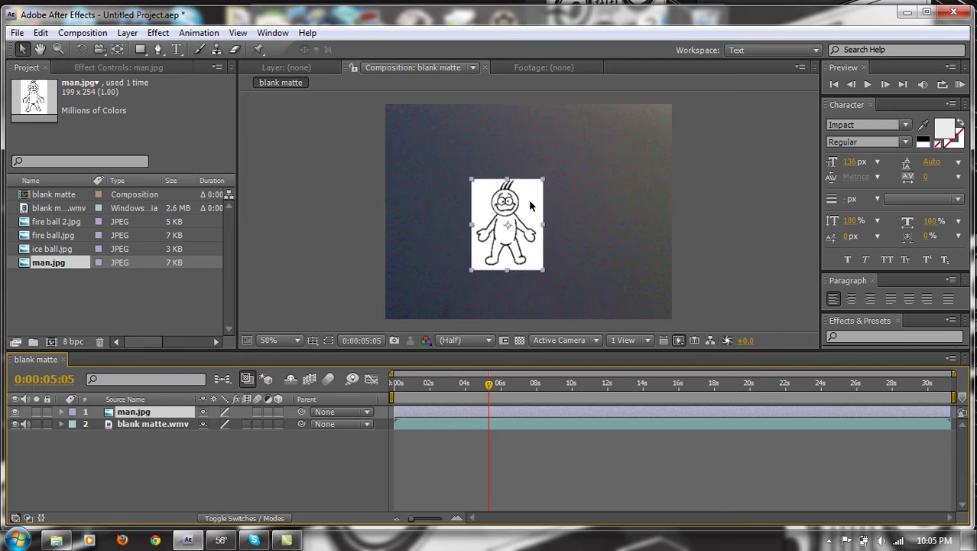
right_click(530, 205)
mouse_move(646, 193)
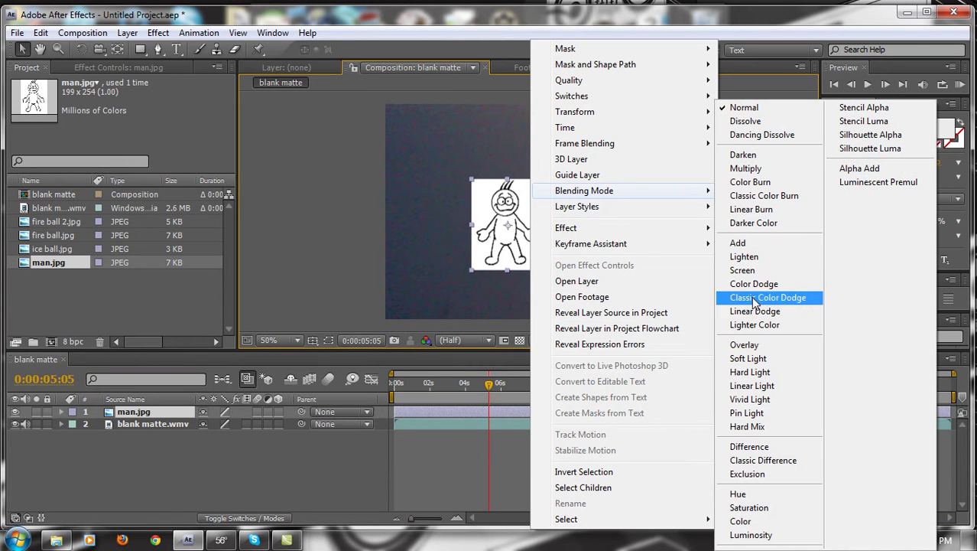
left_click(757, 348)
left_click_drag(501, 235, 564, 233)
Try the Screen blending mode on the man layer.
right_click(586, 207)
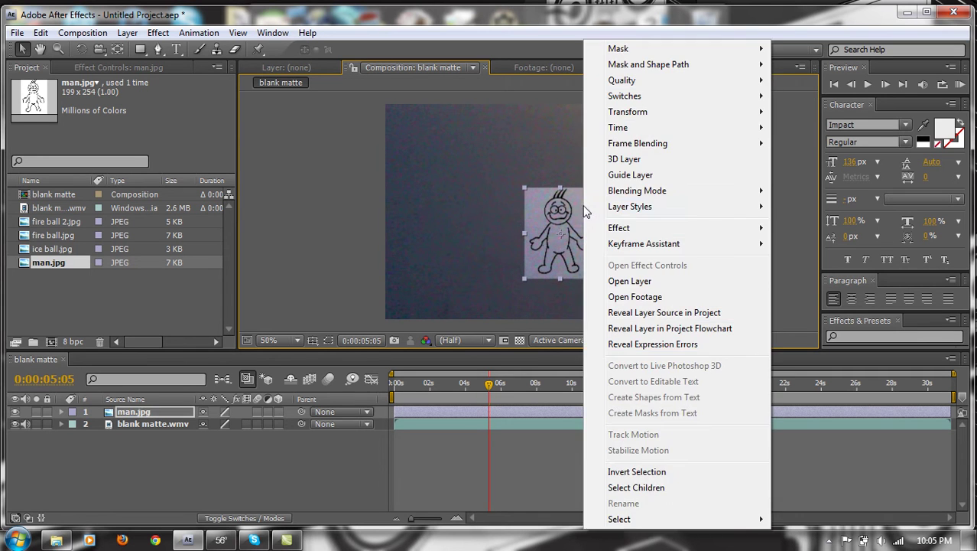
mouse_move(642, 192)
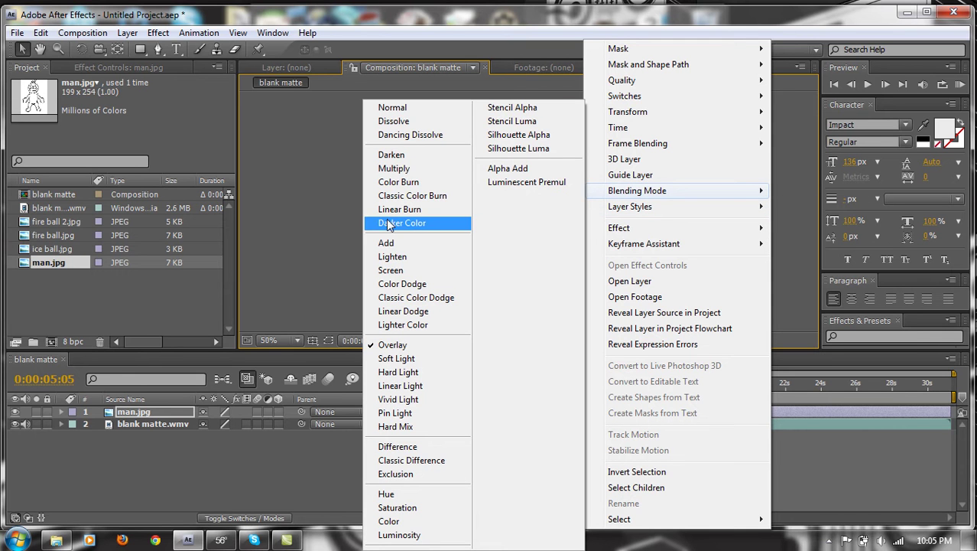
left_click(401, 270)
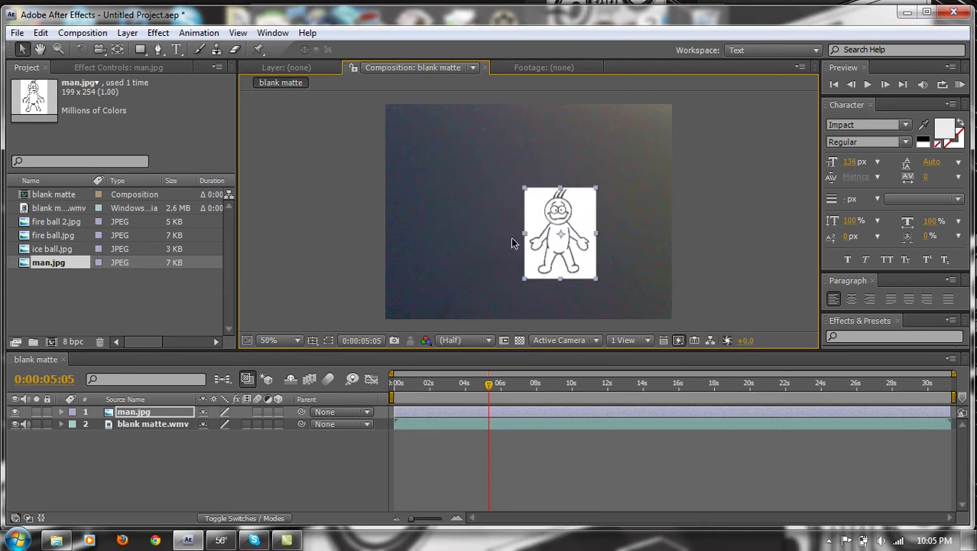
Set the man layer's blending mode back to Overlay and move the image up in the frame.
right_click(555, 239)
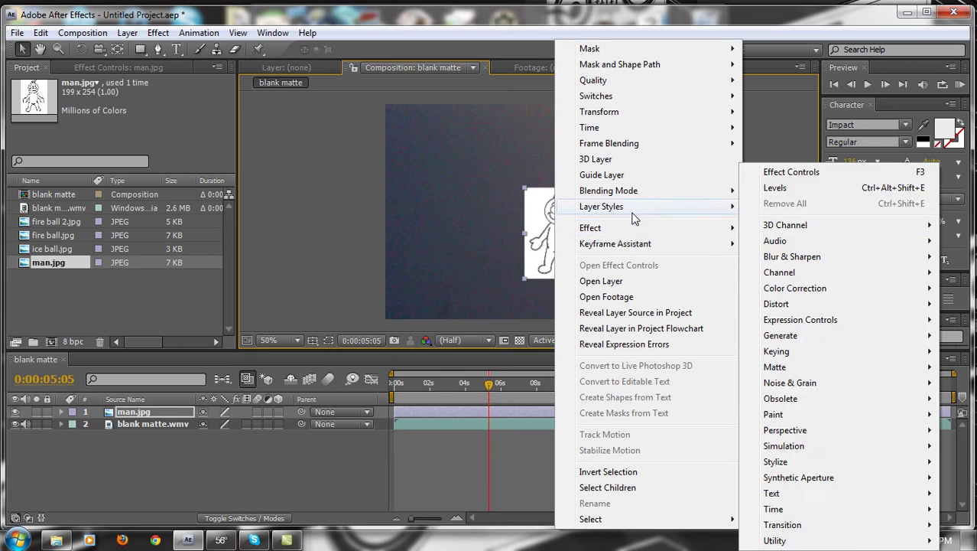
mouse_move(629, 194)
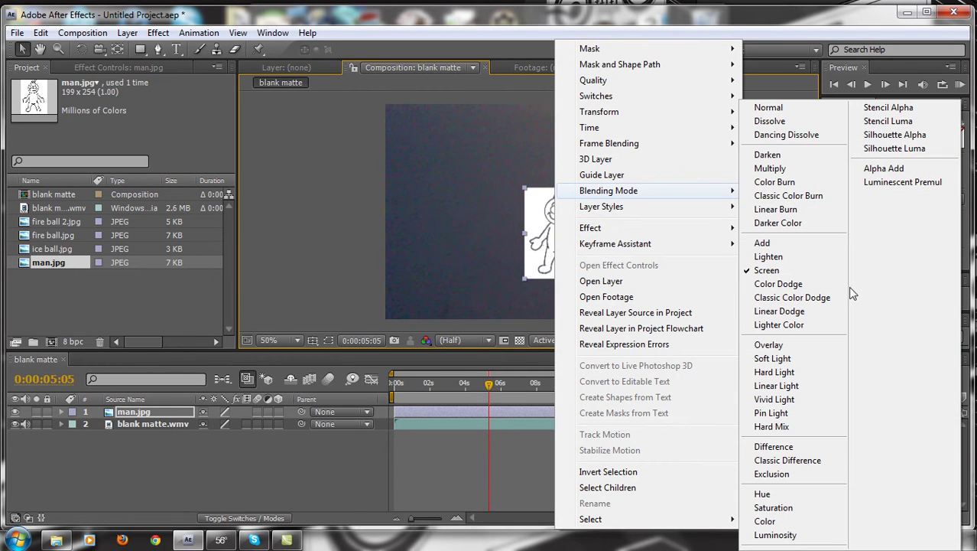
left_click(830, 344)
left_click_drag(569, 232, 560, 188)
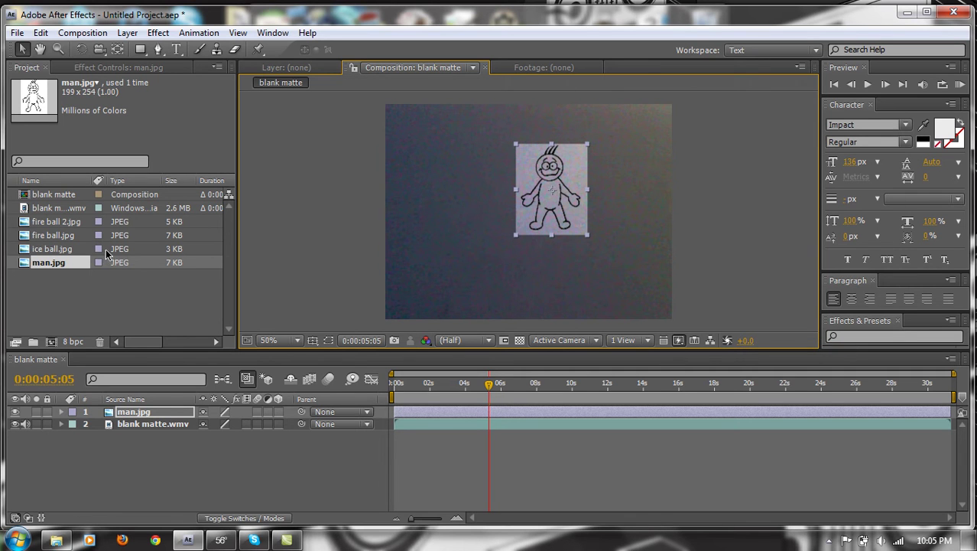
Place fire ball 2.jpg to the left of the man, set its blending mode to Screen and nudge it upward.
left_click(23, 253)
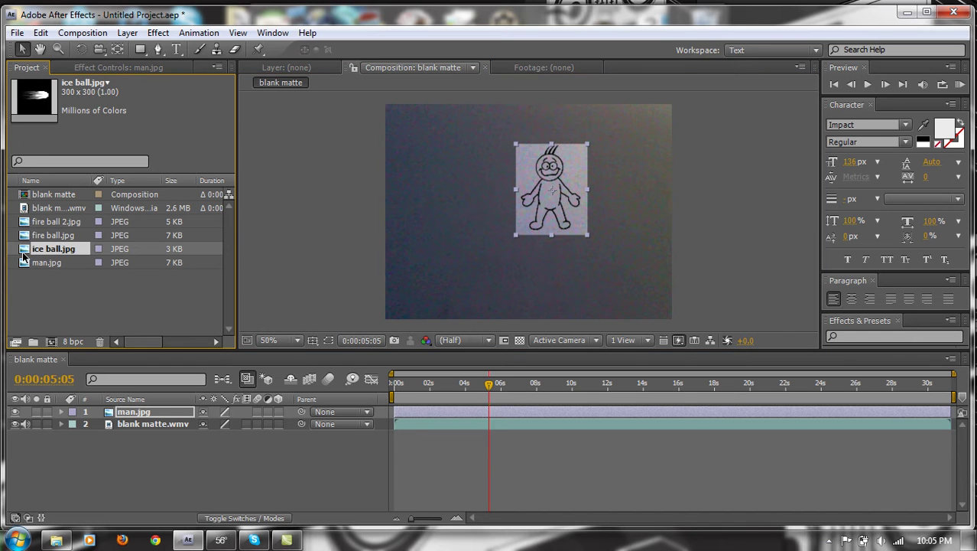
left_click(24, 223)
left_click(23, 237)
left_click(23, 223)
left_click_drag(134, 221, 454, 221)
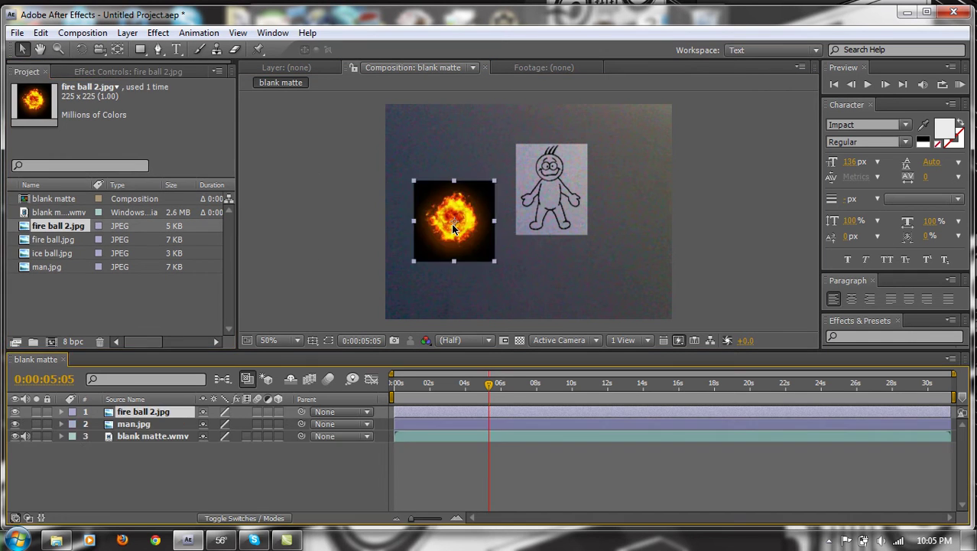
right_click(453, 221)
mouse_move(520, 191)
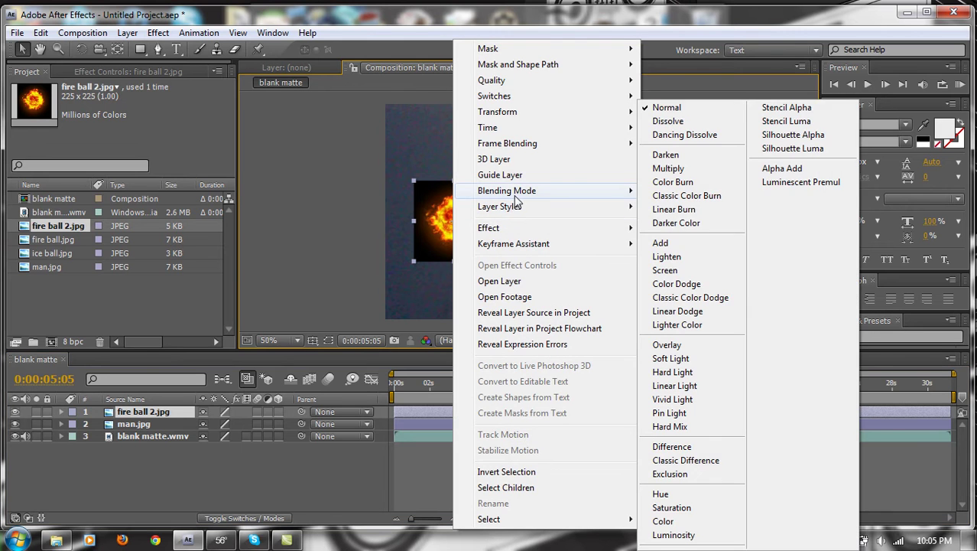
left_click(659, 270)
mouse_move(459, 225)
left_mouse_down()
mouse_move(468, 201)
mouse_move(456, 213)
left_mouse_up()
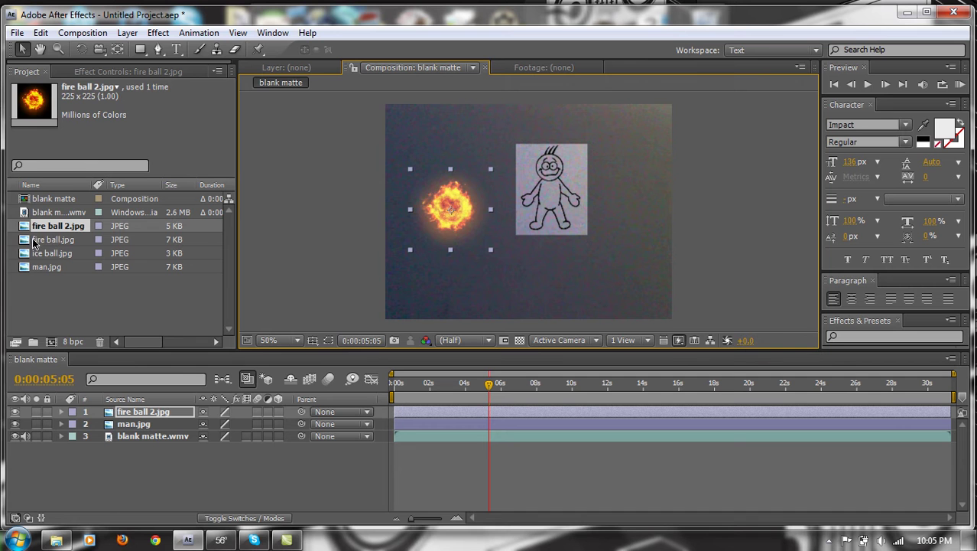
Add fire ball.jpg to the composition, set its blending mode to Screen and move it to the right side of the man.
left_click(33, 240)
left_click_drag(29, 241, 432, 136)
right_click(440, 145)
mouse_move(520, 190)
left_click(647, 270)
left_click_drag(444, 136, 623, 182)
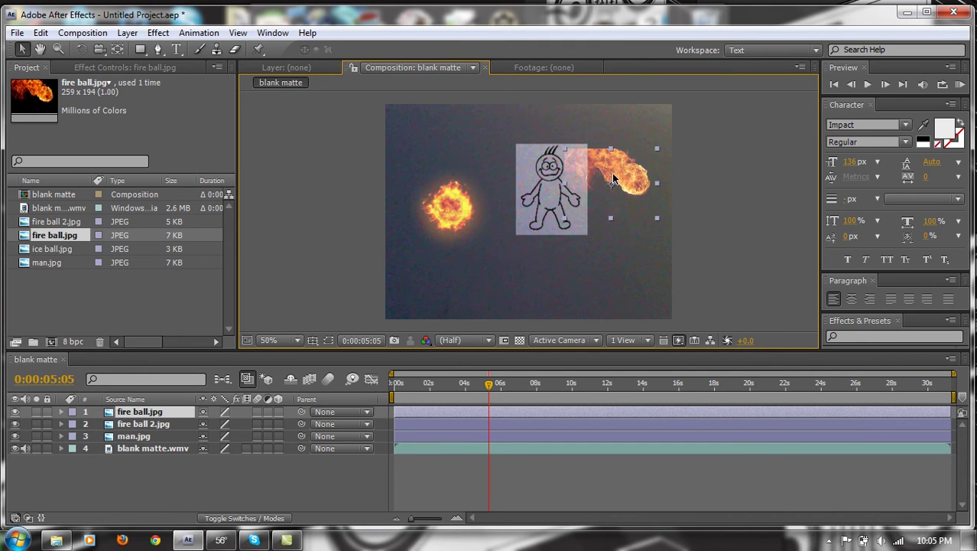
right_click(19, 249)
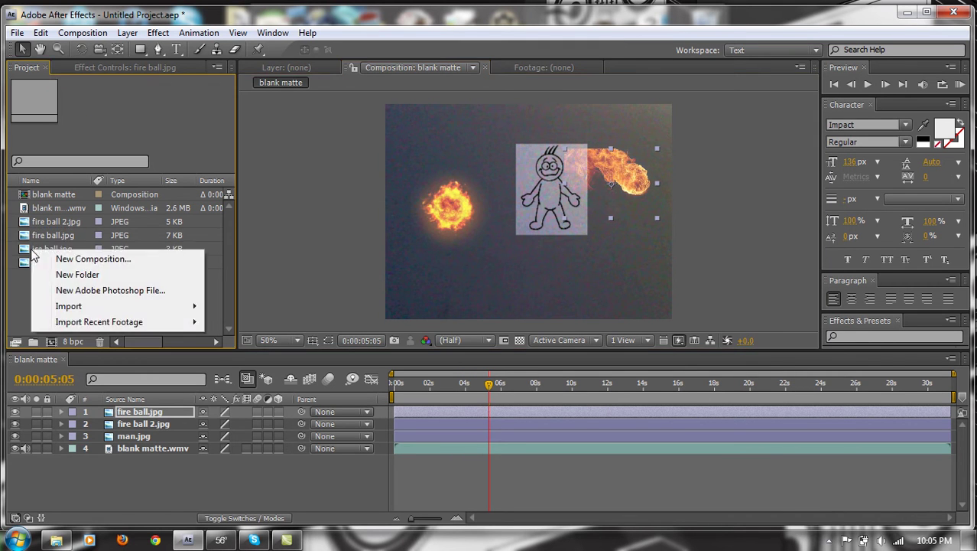
left_click(12, 256)
left_click(25, 249)
right_click(26, 250)
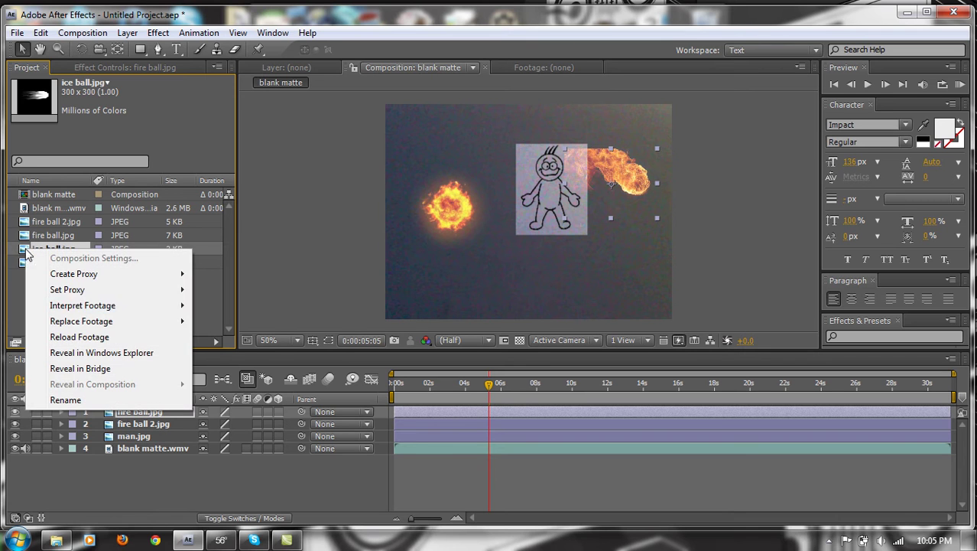
left_click(228, 246)
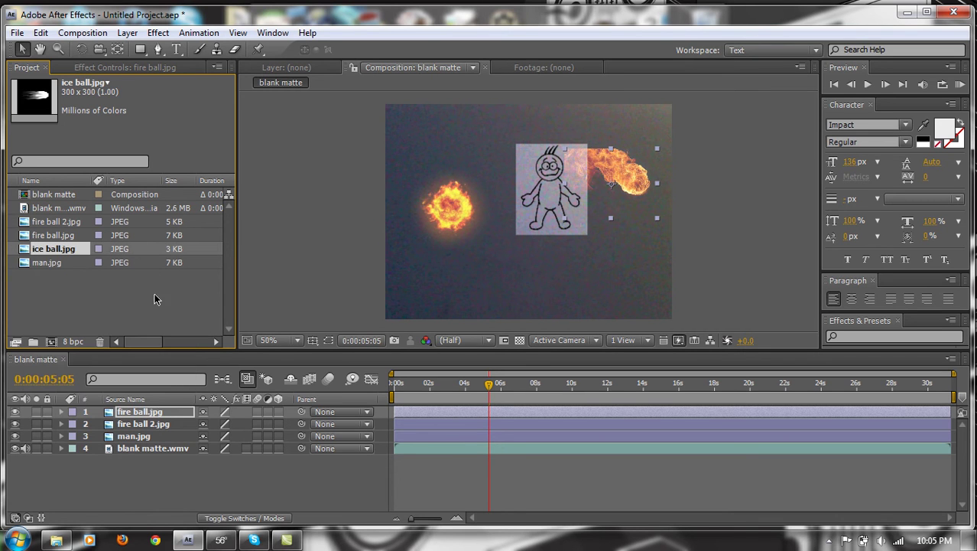
Add ice ball.jpg to the composition, set its blending mode to Screen and move it just above the round fire ball.
left_click_drag(24, 249, 484, 279)
right_click(484, 279)
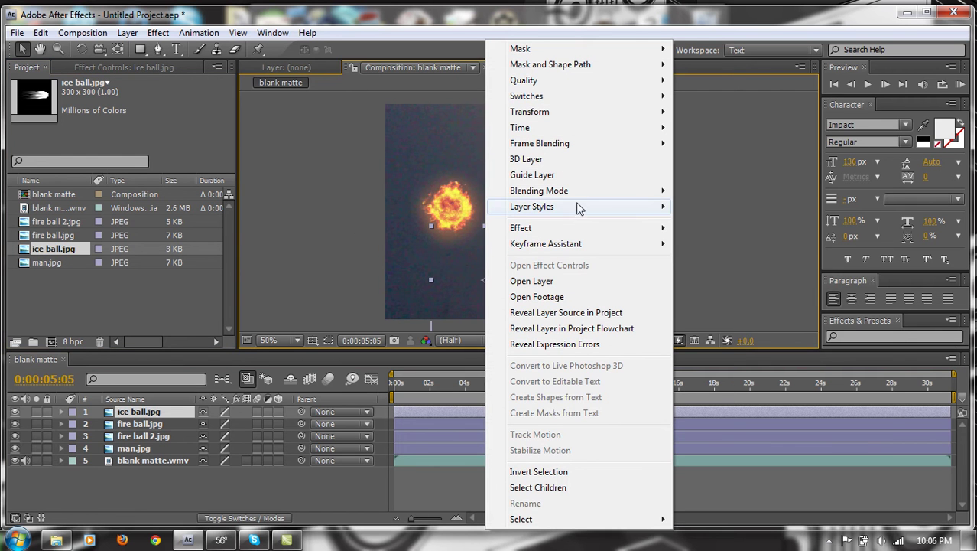
mouse_move(562, 196)
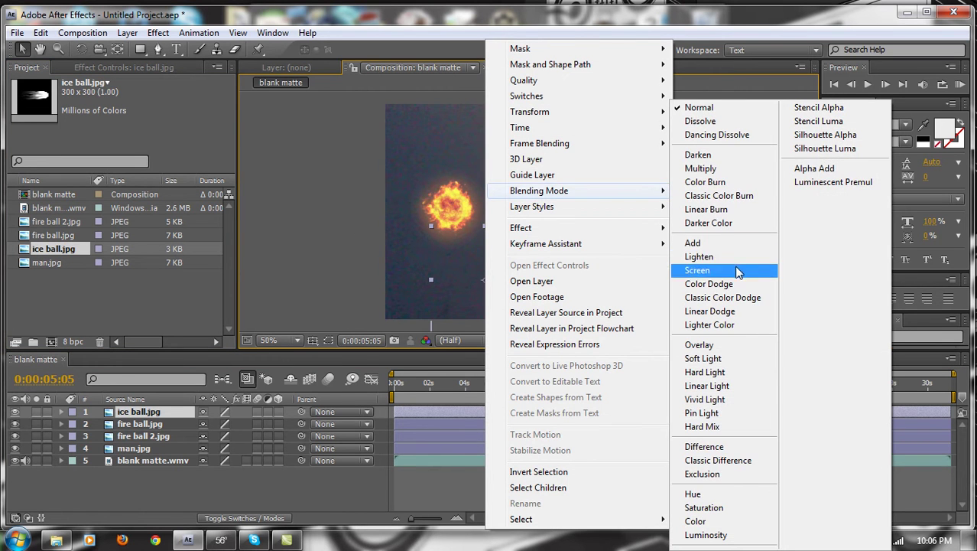
left_click(738, 273)
left_click_drag(511, 282, 465, 182)
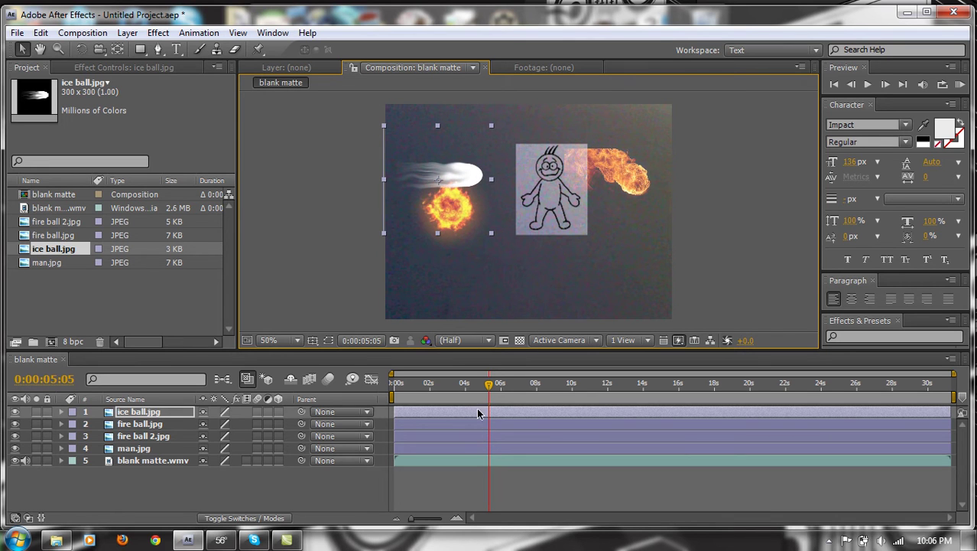
Move the man image down and left so it sits near the centre of the frame.
left_click(455, 423)
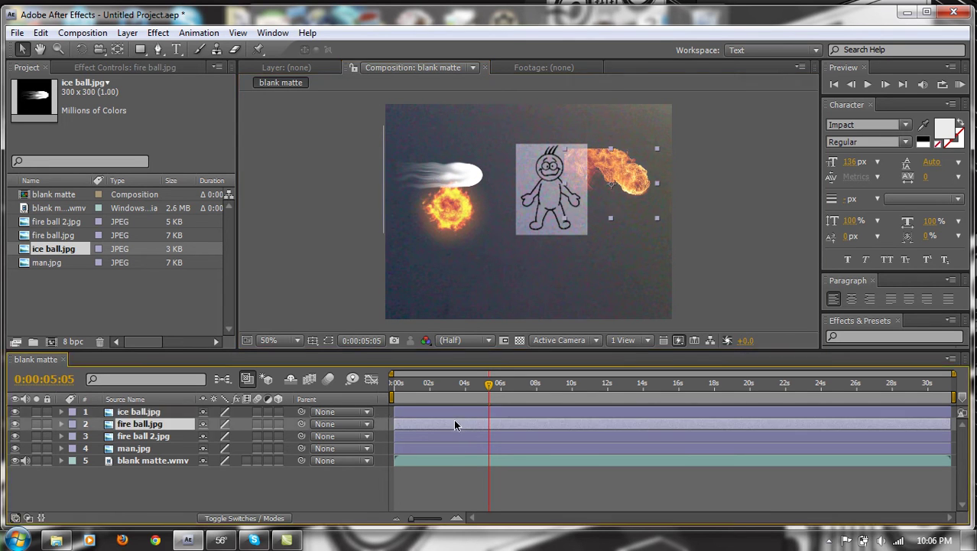
left_click(460, 449)
left_click(463, 435)
left_click_drag(546, 218, 527, 236)
left_click(518, 448)
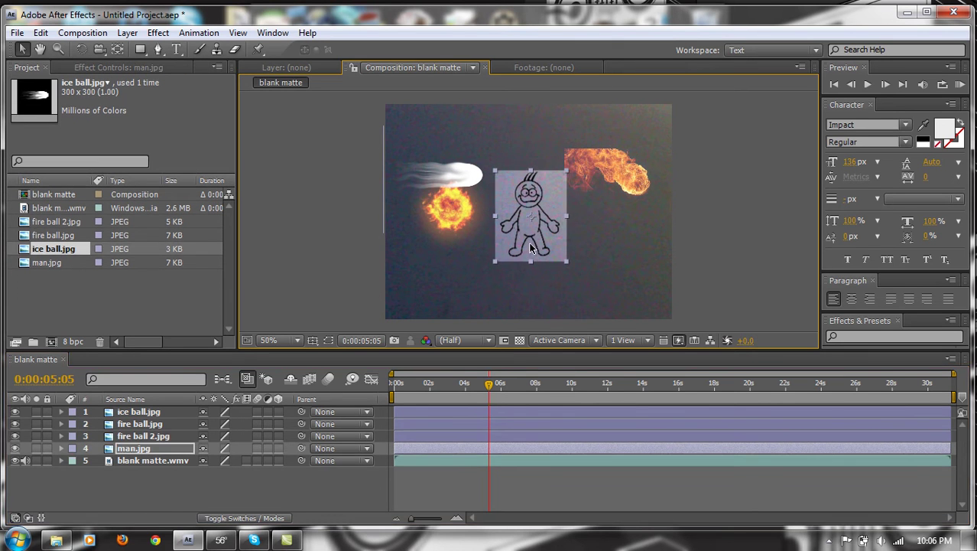
Send the fire ball 2 layer one place back in the stack, directly beneath man.jpg.
left_click(468, 437)
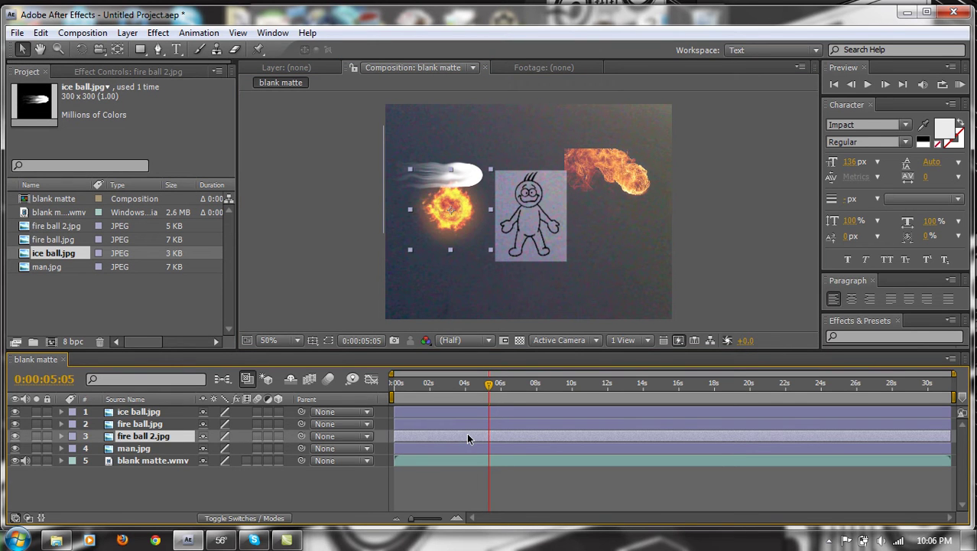
key("ctrl+bracketleft")
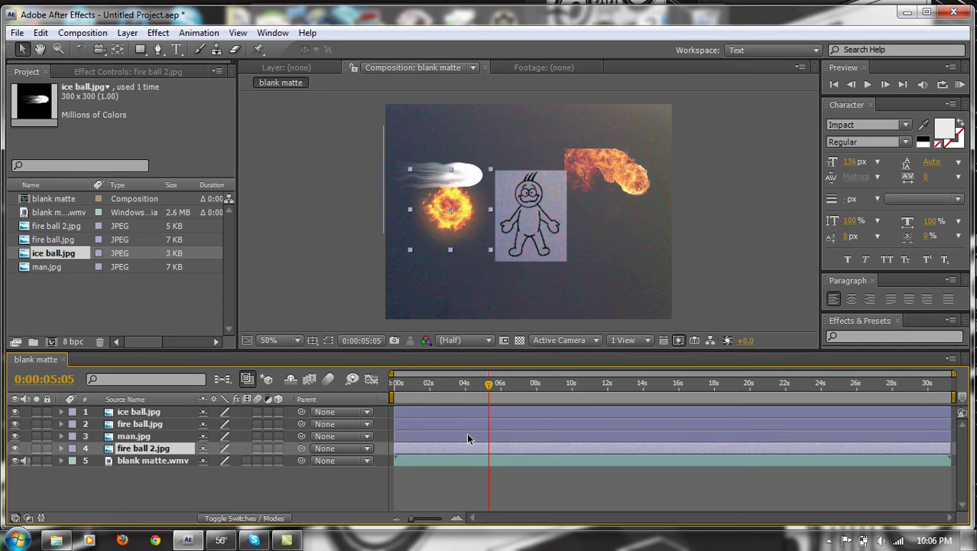
Bring fire ball 2 one place forward above man.jpg and move the ice ball up and right, just above the man.
key("ctrl+bracketright")
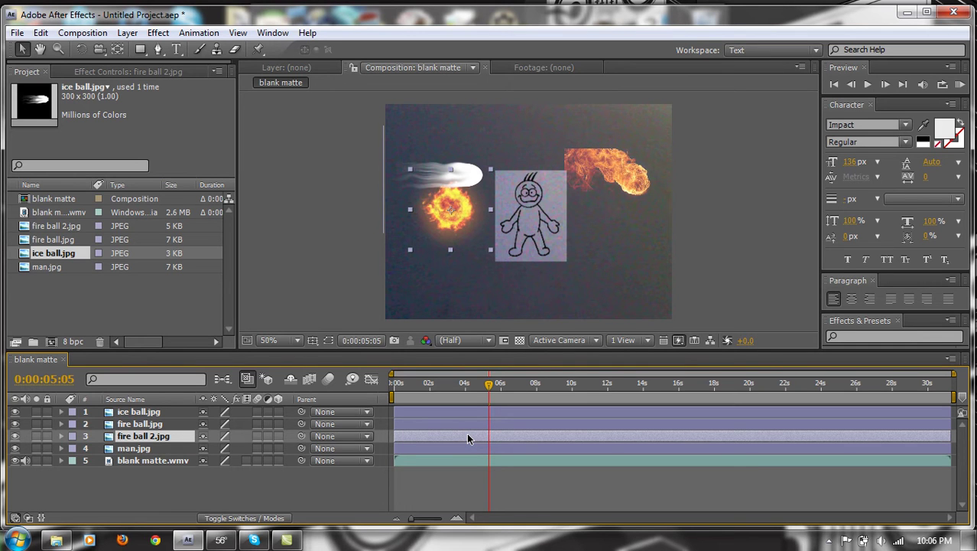
left_click_drag(119, 441, 131, 462)
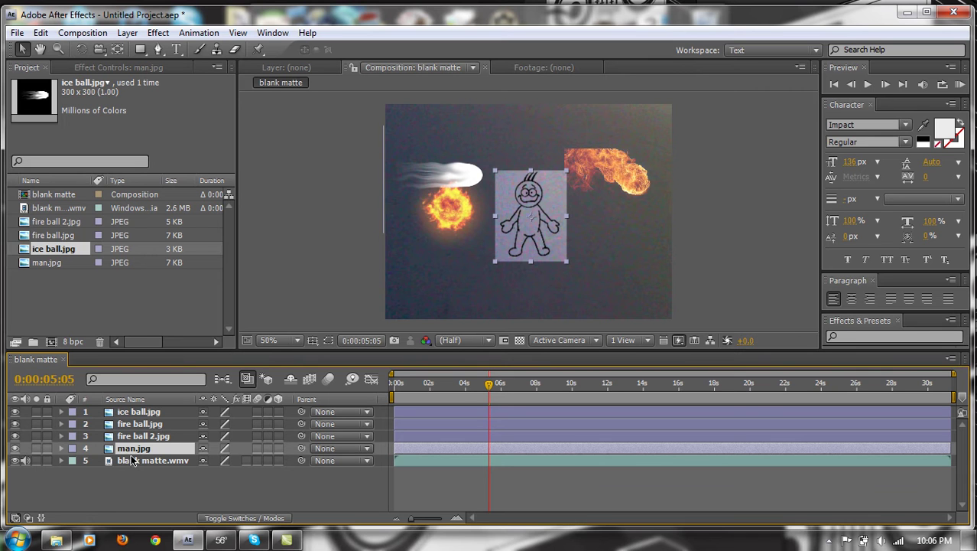
left_click_drag(476, 178, 503, 158)
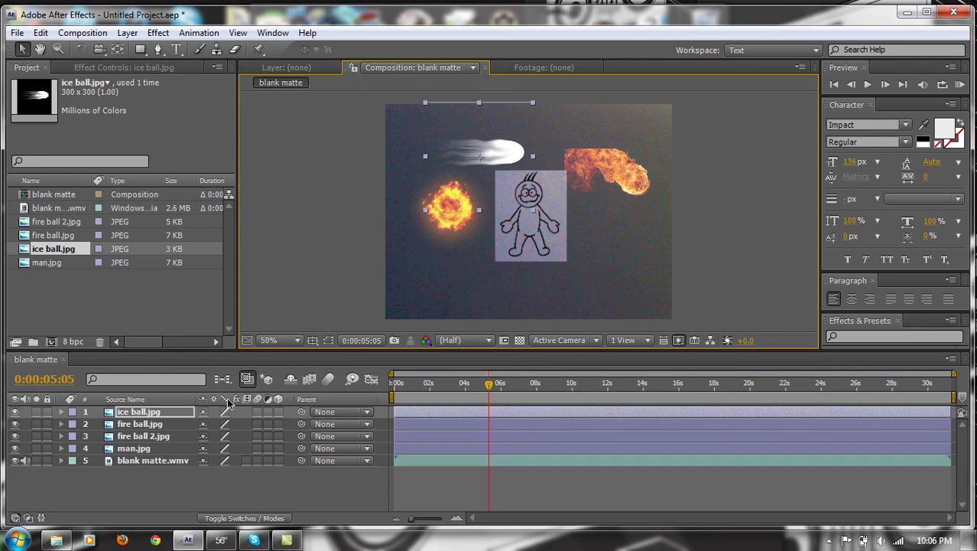
Try man.jpg beneath the blank matte.wmv layer and return it directly above that layer.
left_click(118, 459)
left_click_drag(130, 453, 127, 466)
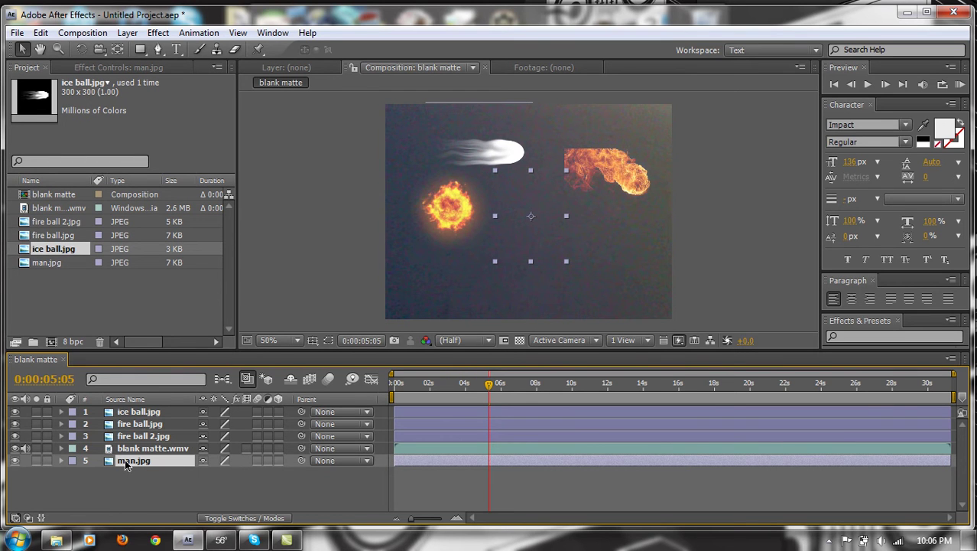
left_click_drag(126, 465, 126, 448)
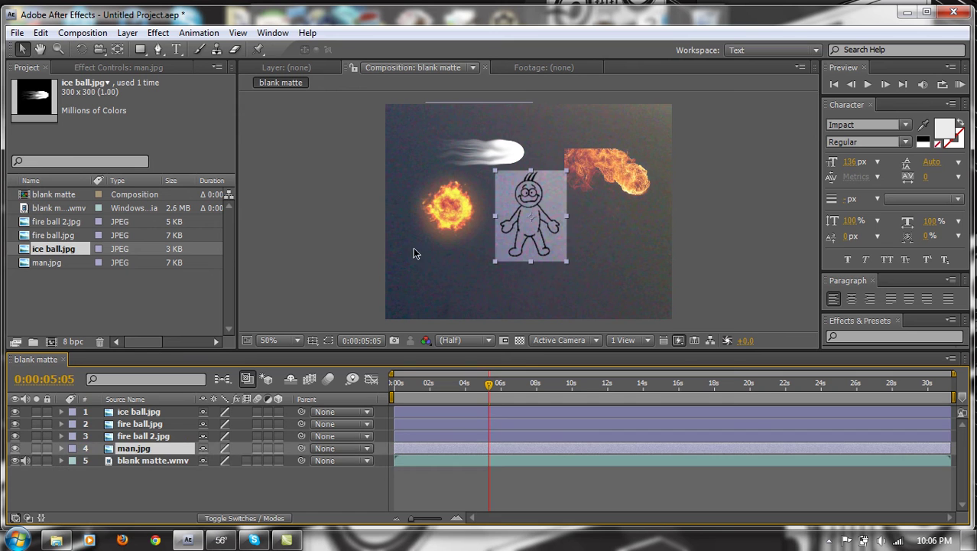
Shift the blank matte clip to the right, partly out of the frame, and bring it back behind the images.
left_click(439, 284)
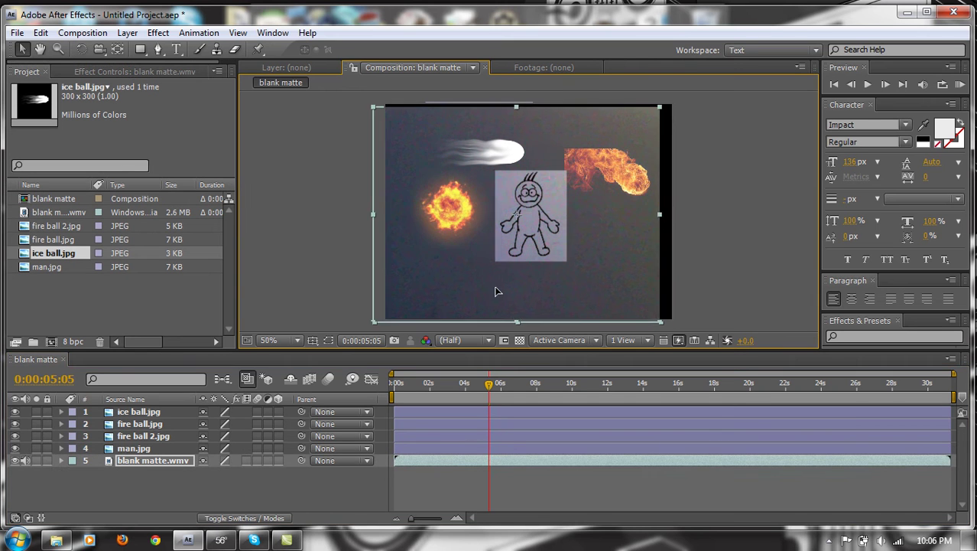
left_click_drag(500, 291, 667, 259)
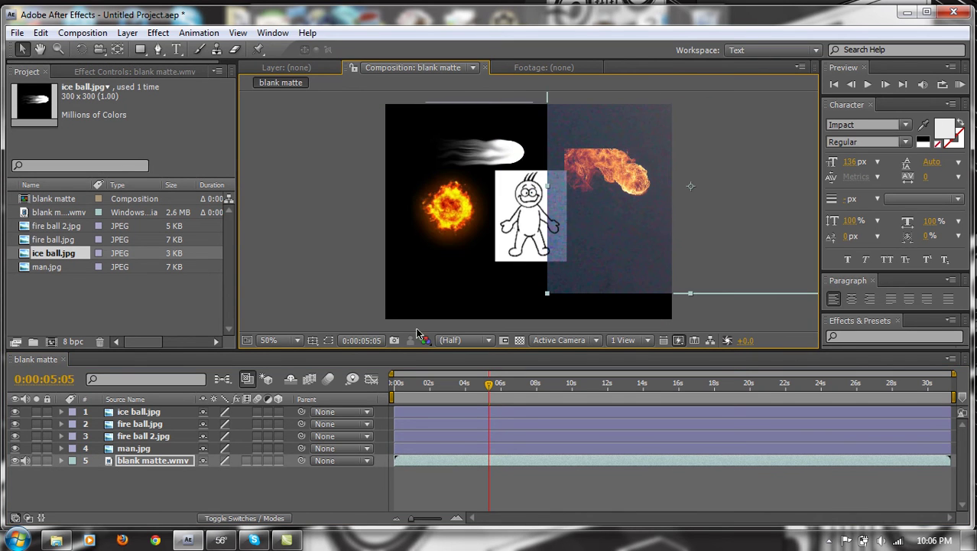
mouse_move(134, 448)
left_mouse_down()
mouse_move(138, 467)
mouse_move(139, 443)
left_mouse_up()
left_click_drag(566, 227, 456, 246)
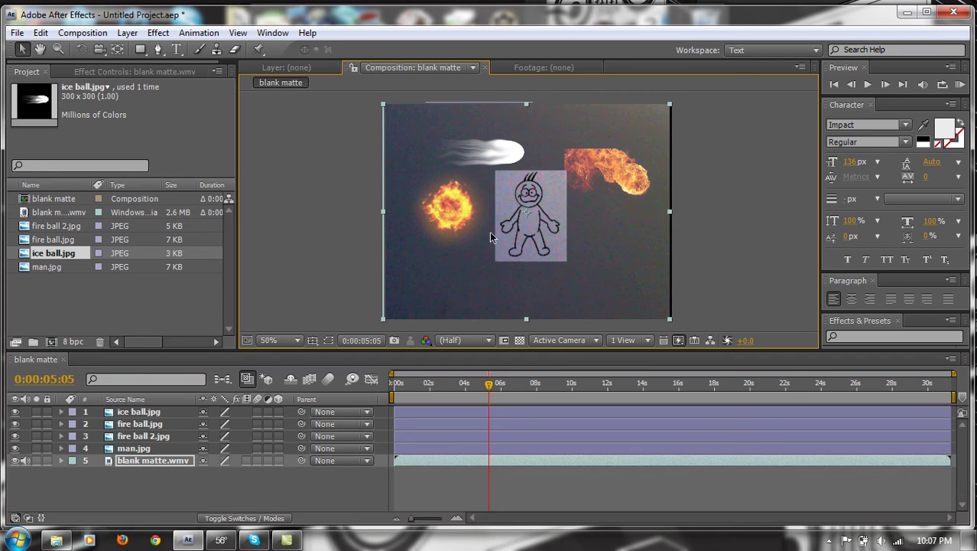
left_click(137, 438)
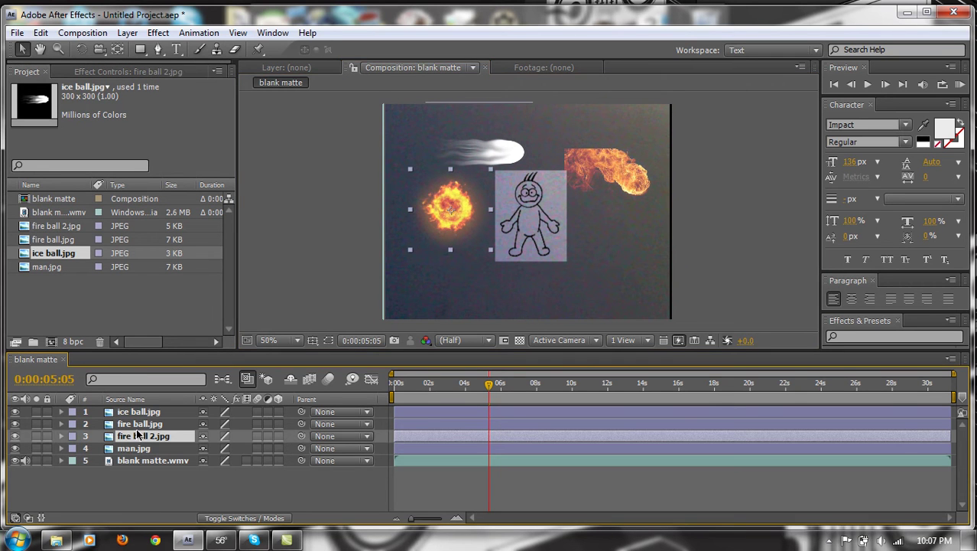
left_click(148, 416)
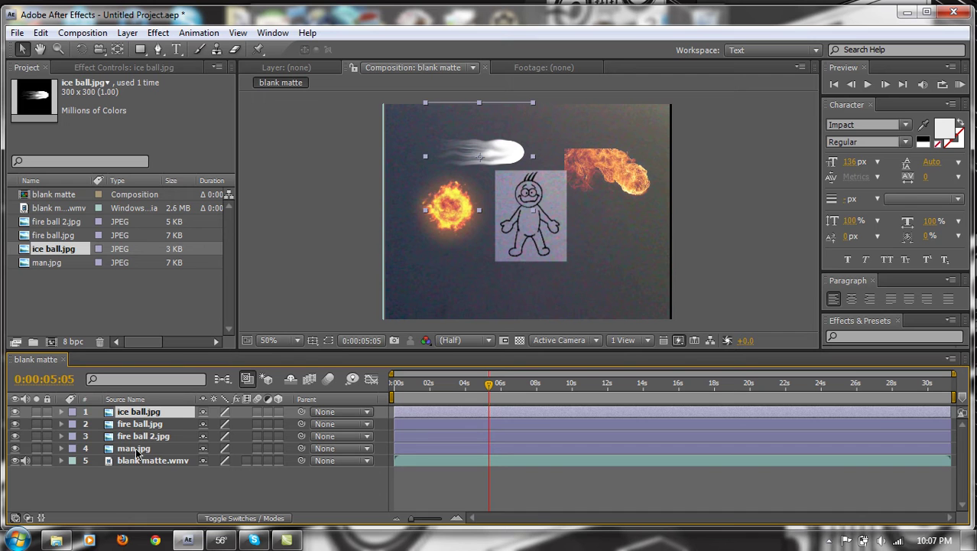
left_click(142, 449)
left_click(140, 439)
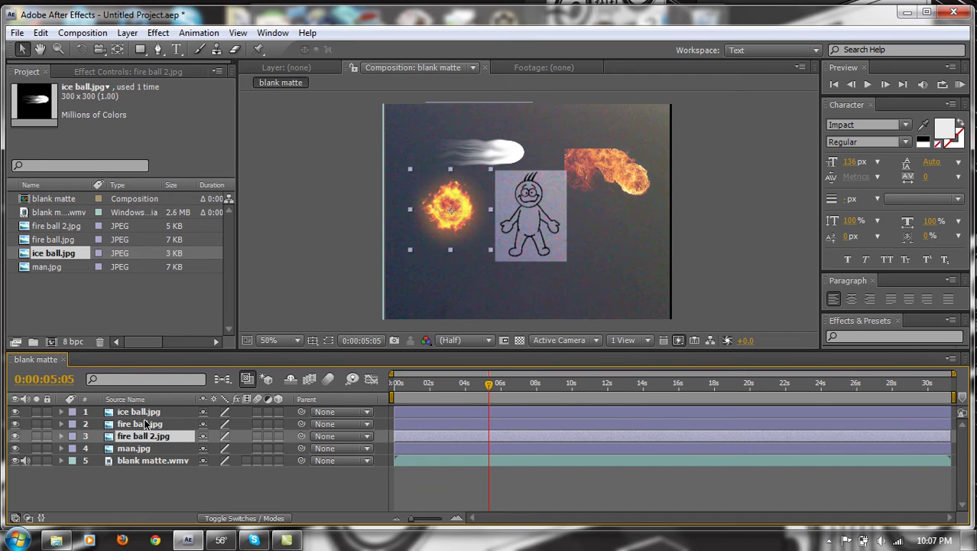
left_click(145, 425)
left_click(146, 413)
Nudge the blank matte clip right and slightly up so that it fills the frame.
left_click(132, 461)
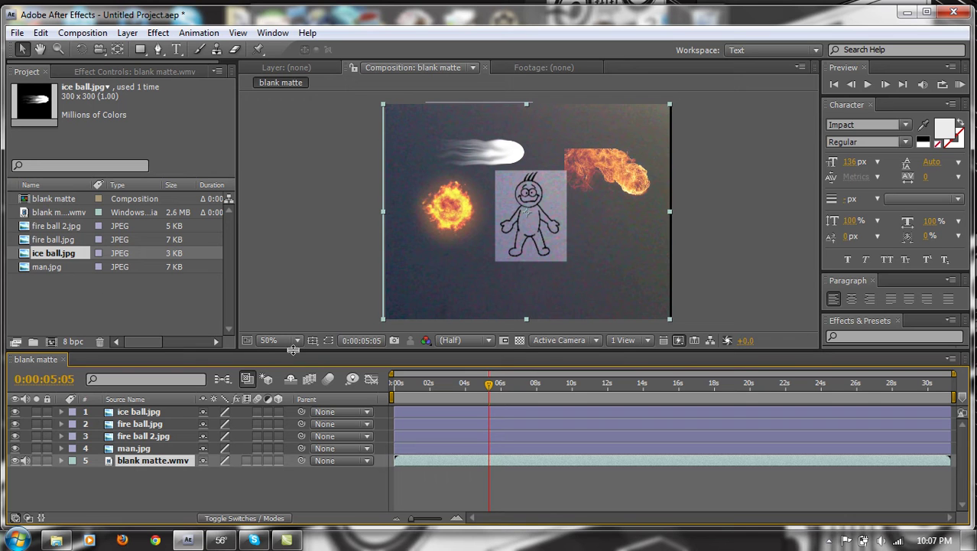
left_click_drag(639, 225, 643, 224)
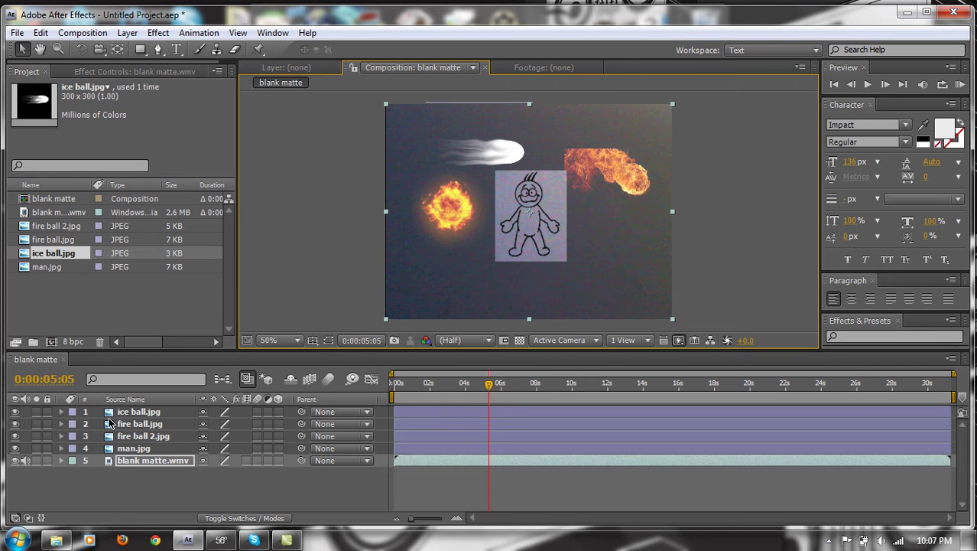
mouse_move(525, 215)
left_mouse_down()
mouse_move(536, 197)
mouse_move(526, 213)
left_mouse_up()
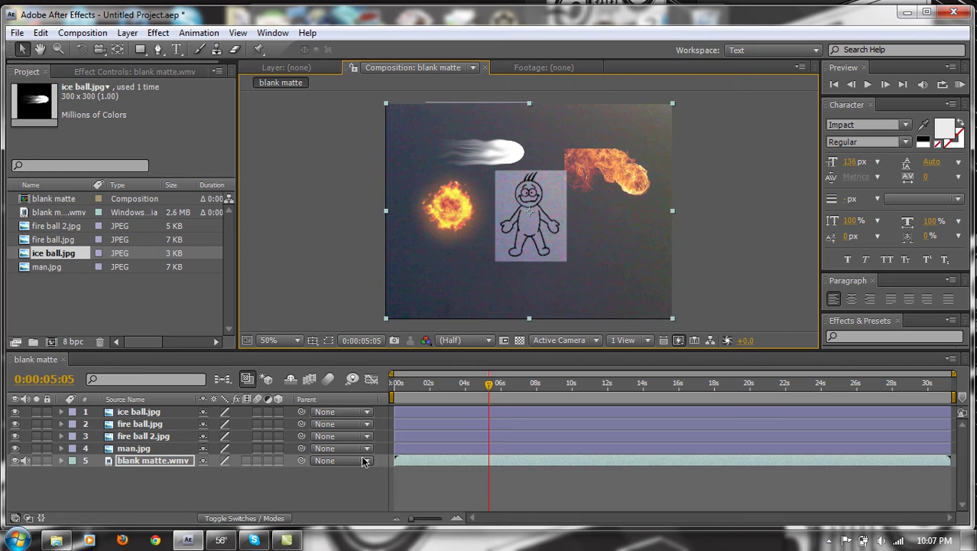
Move the man image just outside the frame's lower-left edge, at about -108, 482.
left_click(404, 448)
left_click_drag(554, 202, 366, 268)
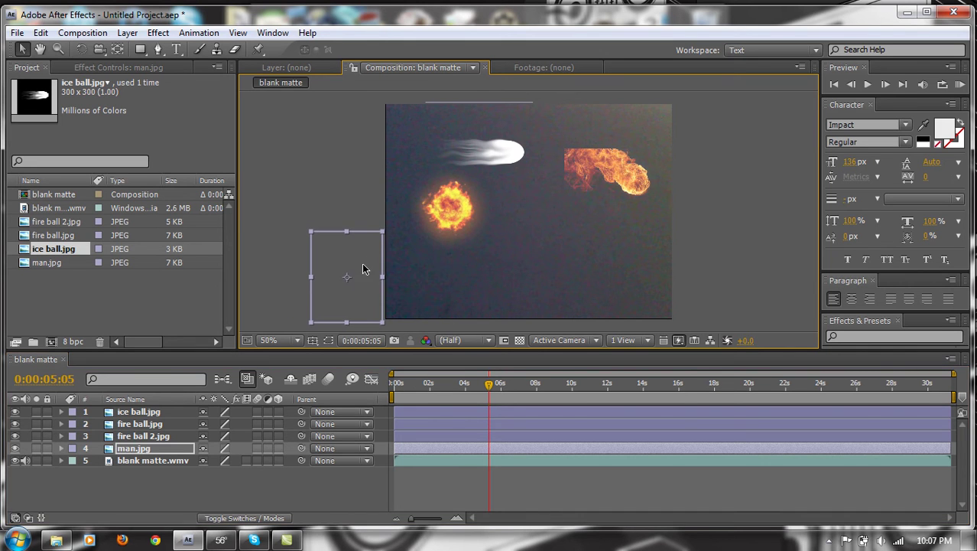
Examine the transform properties of the man.jpg layer.
left_click(62, 448)
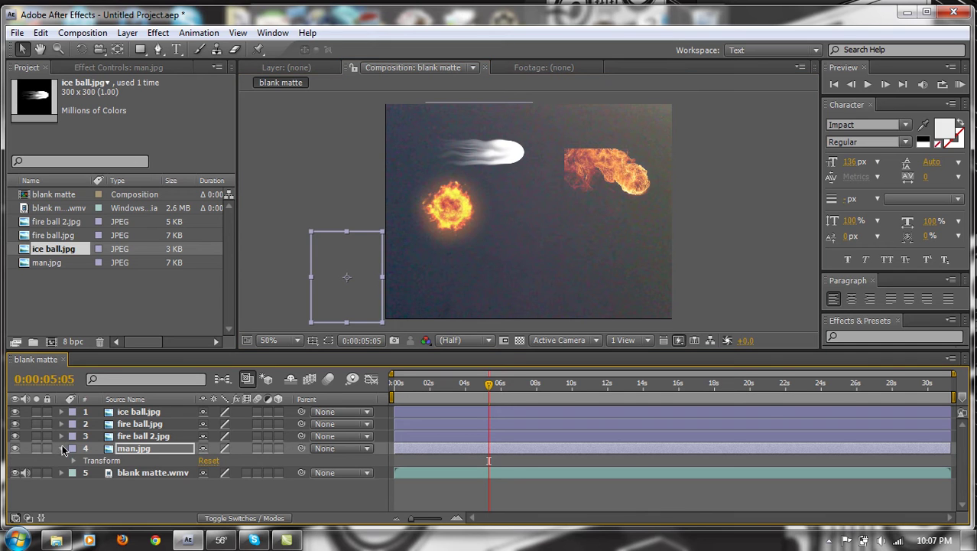
left_click(62, 448)
left_click(62, 449)
left_click(62, 448)
left_click(62, 448)
left_click(75, 461)
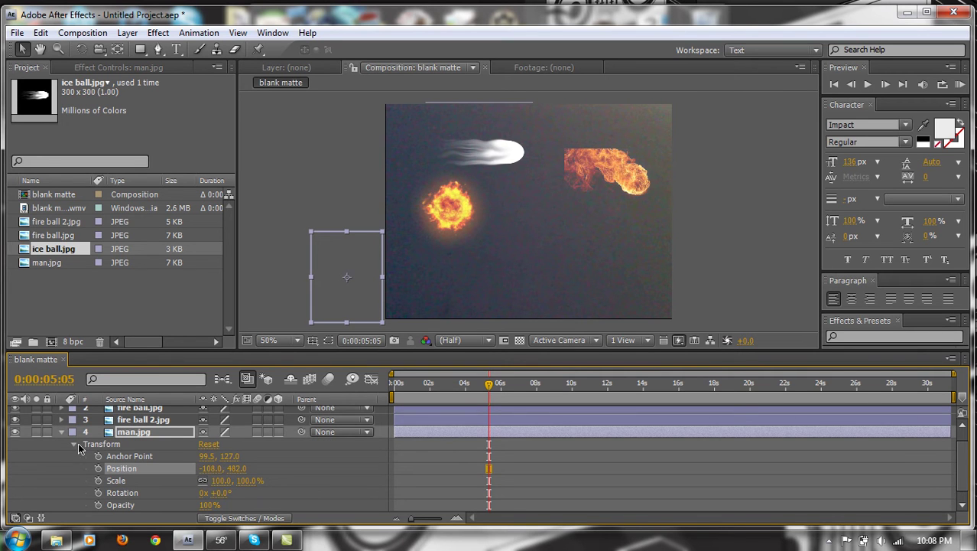
left_click(74, 444)
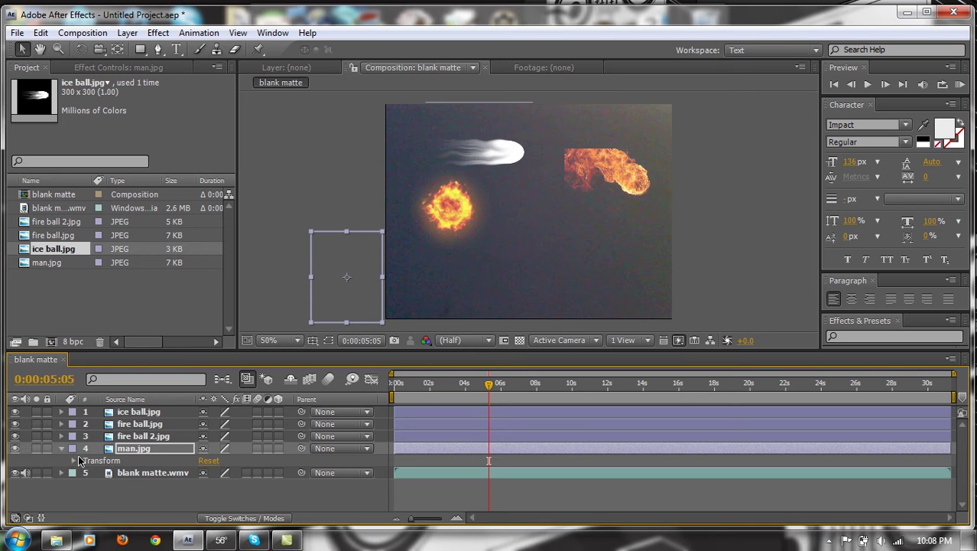
Show only man.jpg's Position property and set its first Position keyframe at 0:00:05:05.
key("alt+shift+p")
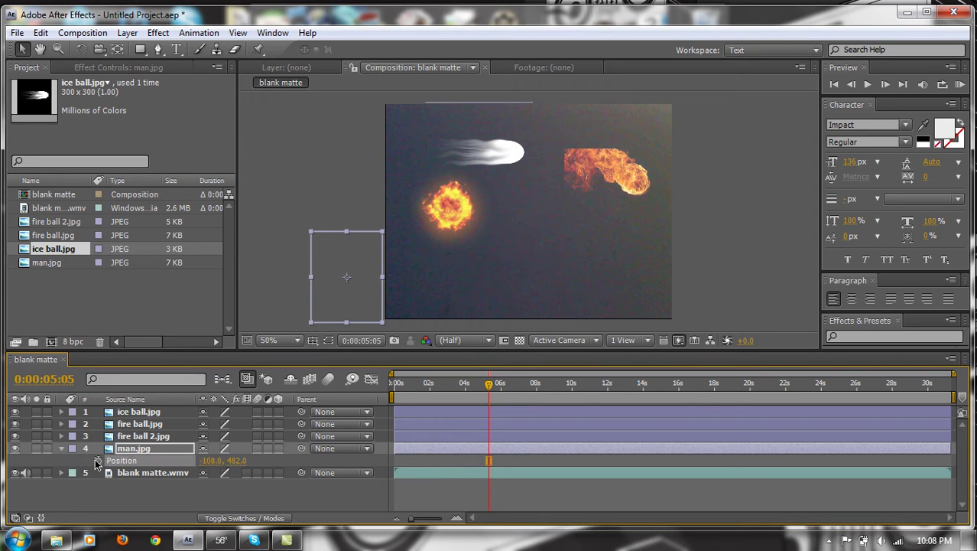
left_click(98, 461)
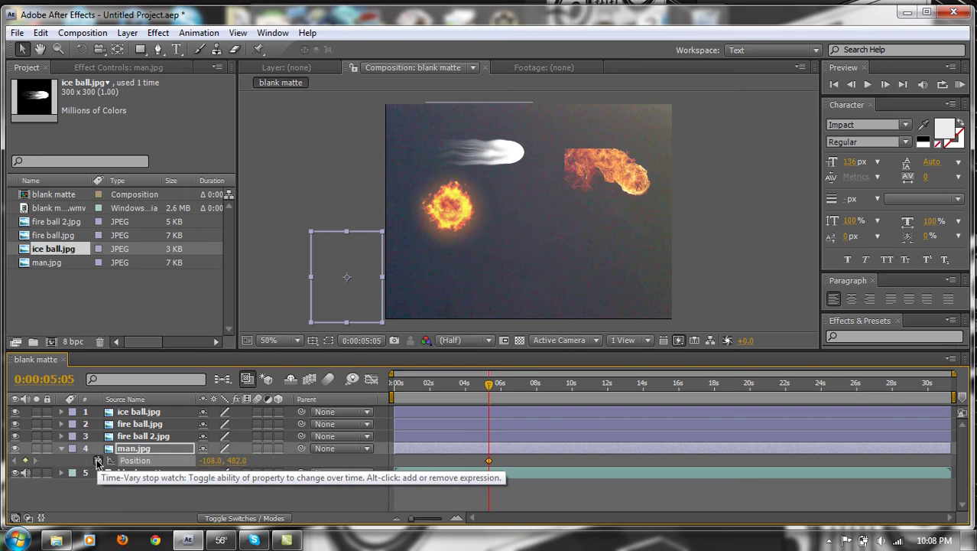
left_click(506, 462)
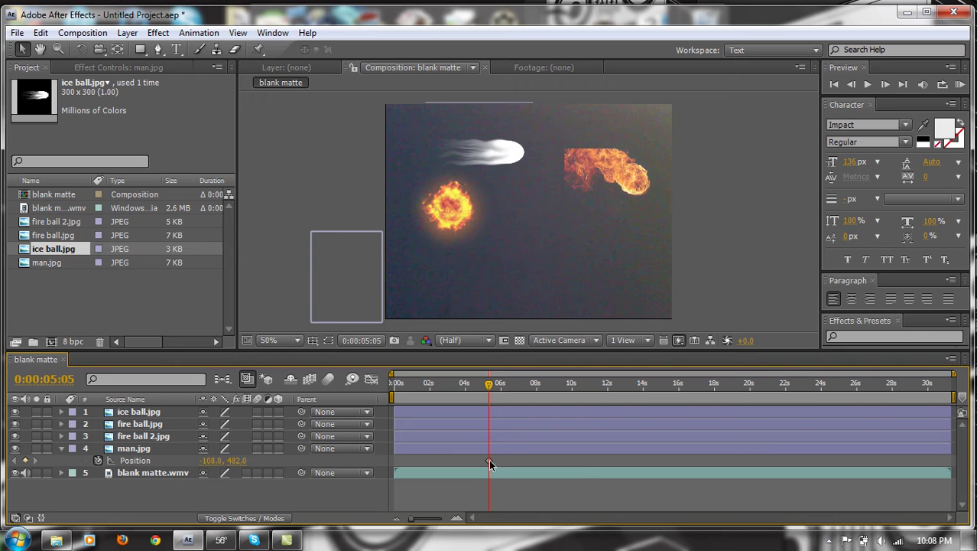
left_click(490, 464)
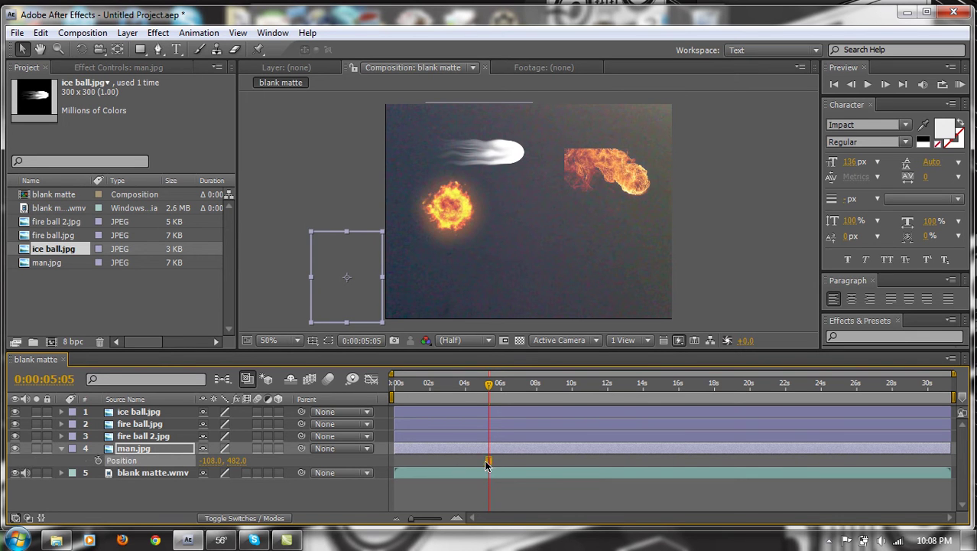
left_click(98, 462)
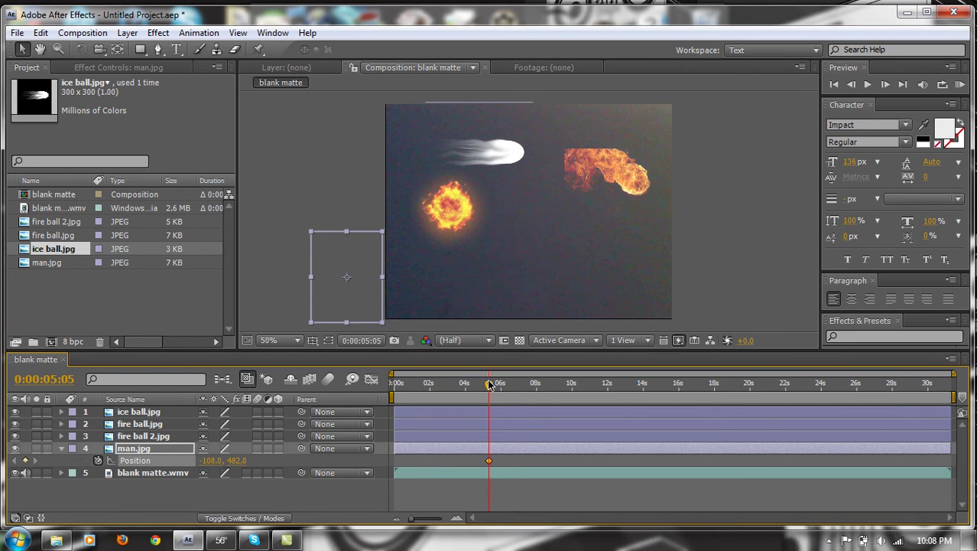
Add a second Position keyframe for man.jpg at 0:00:05:08 with the man straight across, outside the frame's right edge at about 932, 478.
left_click_drag(490, 384, 712, 387)
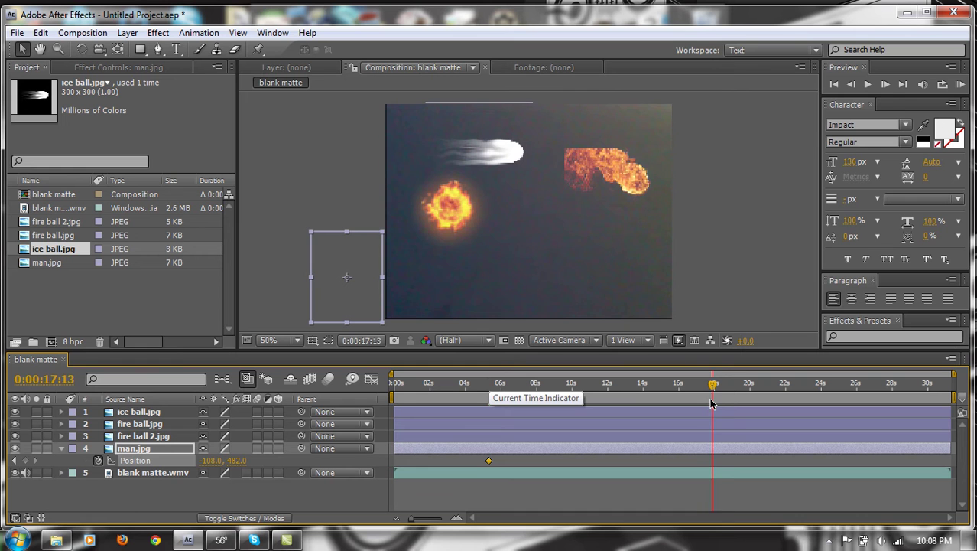
left_click_drag(634, 404, 492, 439)
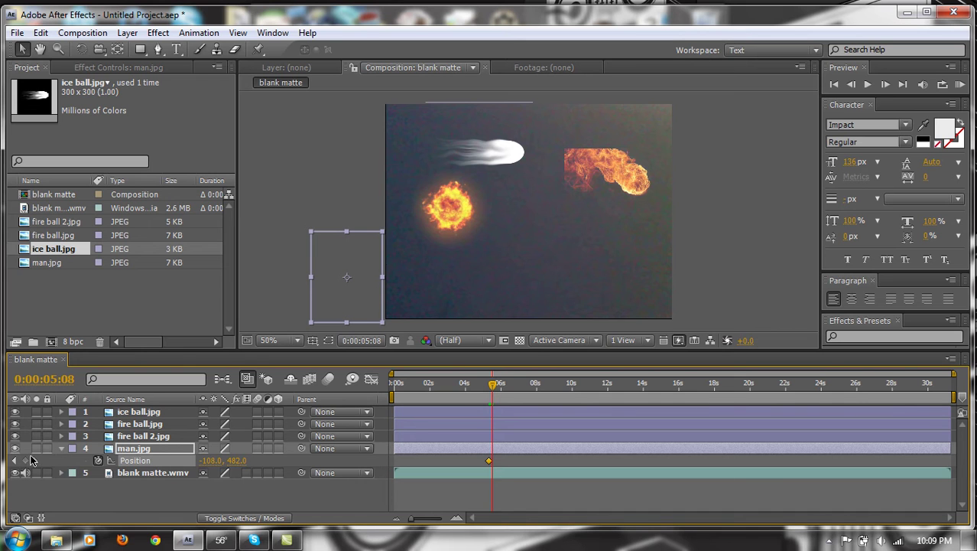
left_click(97, 462)
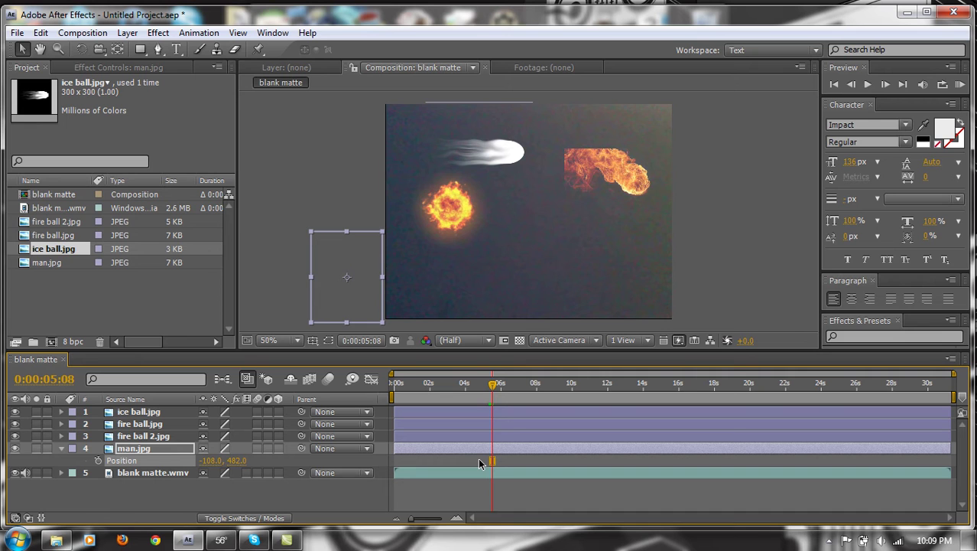
key("ctrl+z")
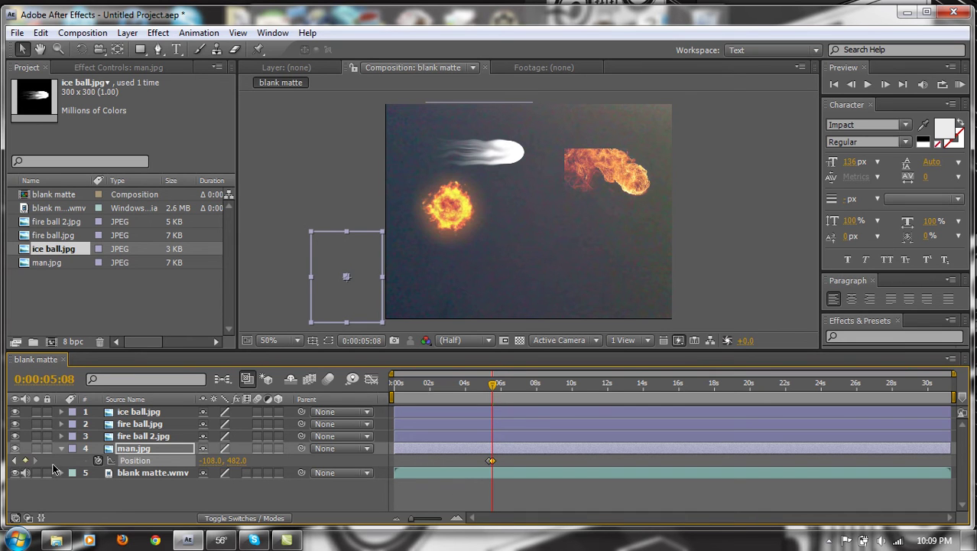
left_click_drag(347, 278, 719, 277)
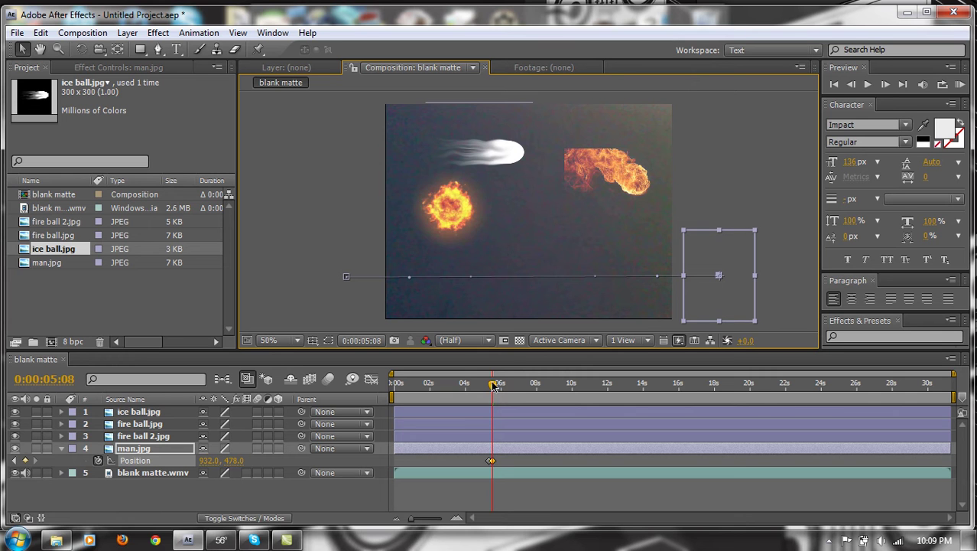
Move the playhead to 0:00:02:08 and run a RAM preview of the man's movement.
left_click_drag(491, 386, 440, 386)
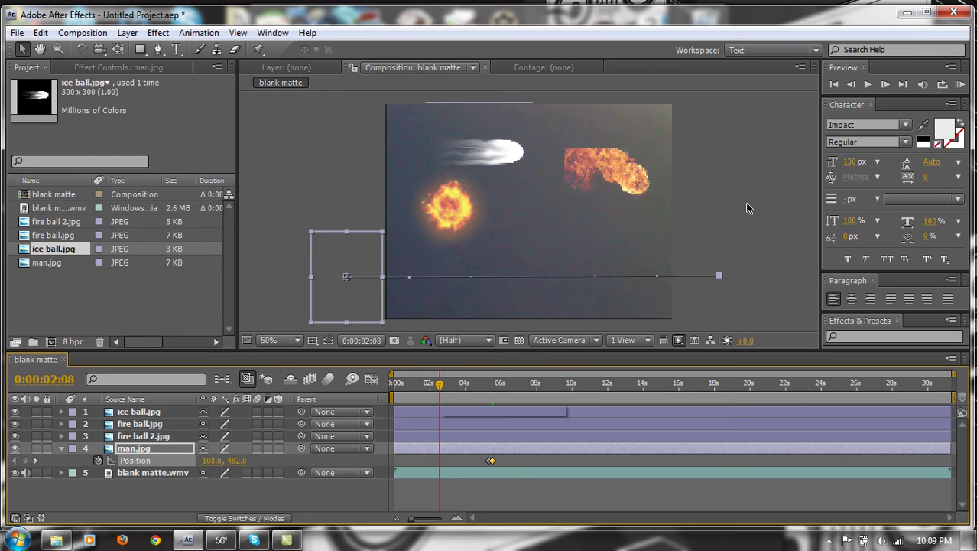
left_click(961, 85)
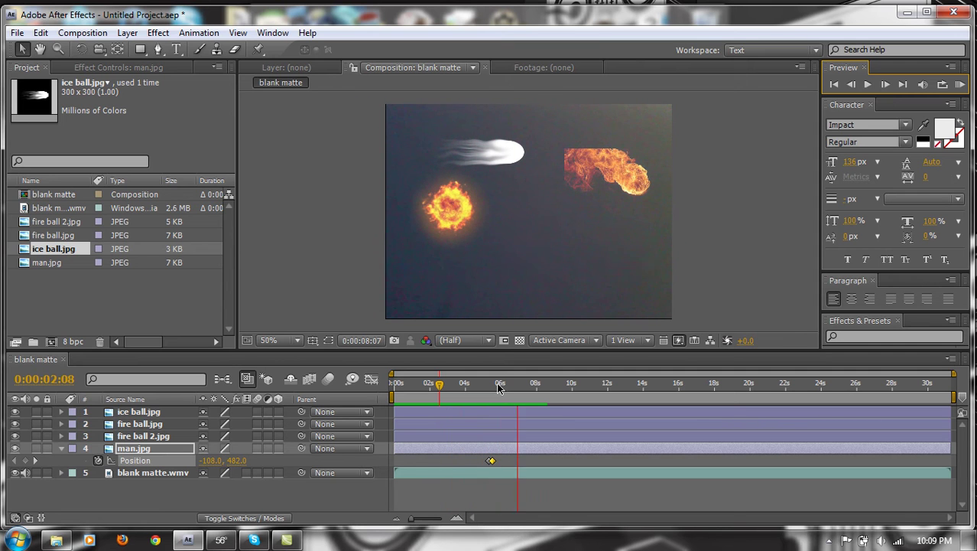
key("space")
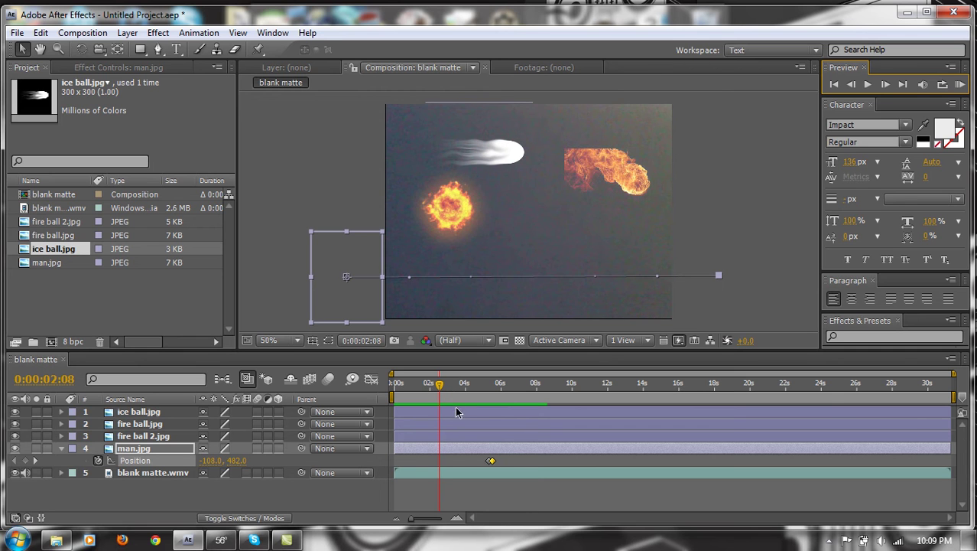
Move man.jpg's second Position keyframe to about 9 seconds and preview the slower movement with the playhead at 0:00:01:09.
mouse_move(491, 462)
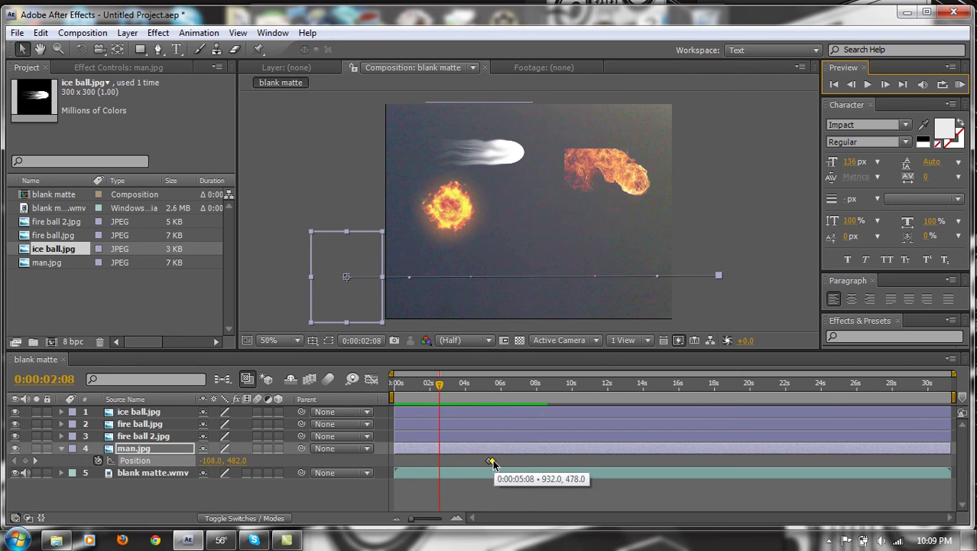
left_click_drag(492, 462, 555, 462)
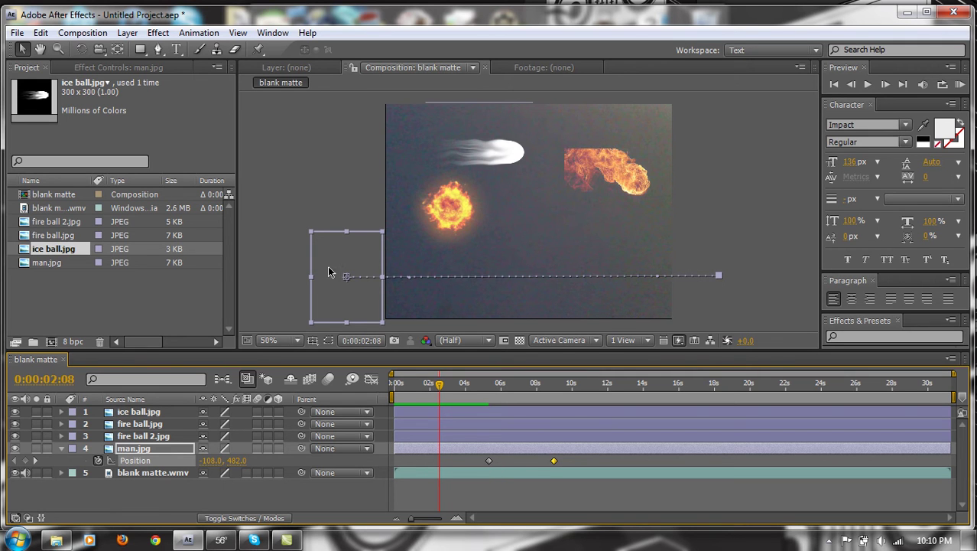
left_click_drag(441, 385, 423, 396)
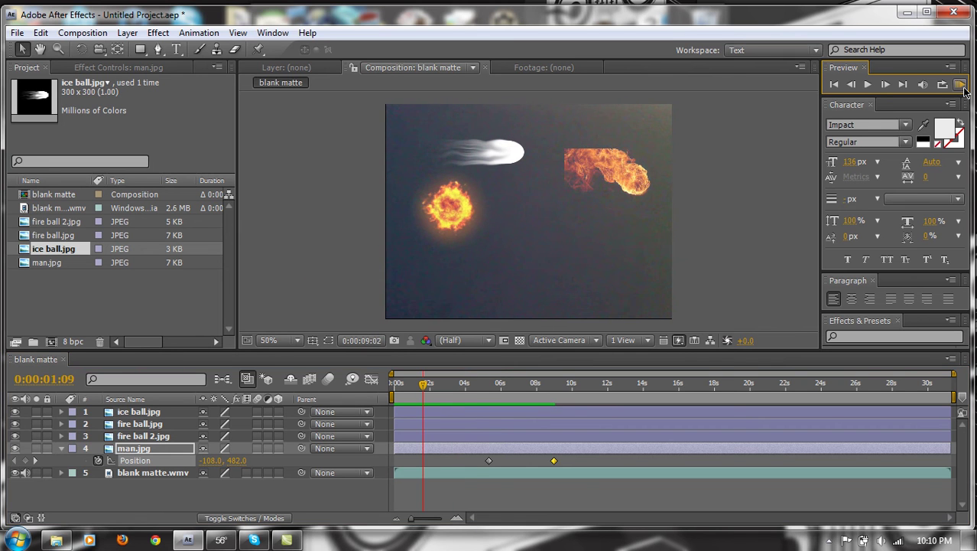
left_click(423, 388)
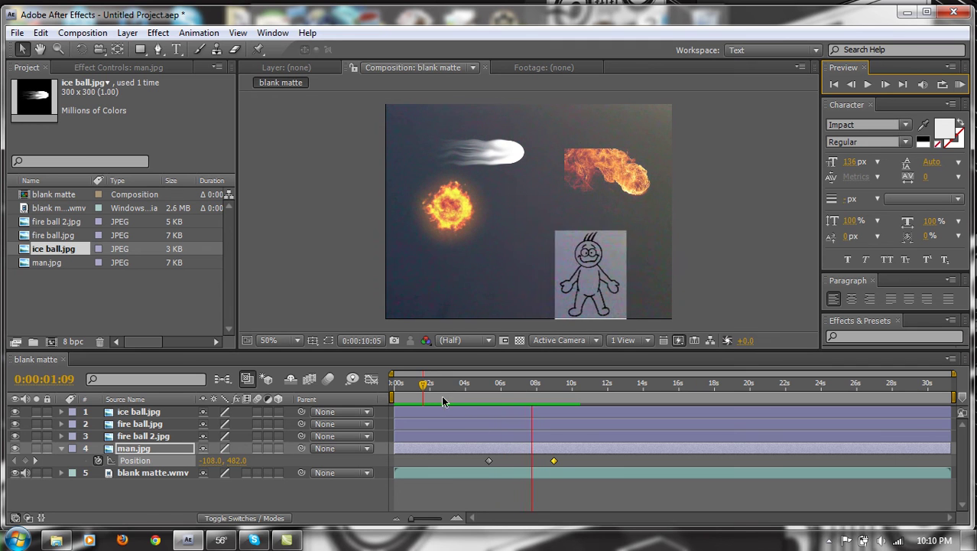
Move the playhead to 0:00:06:04, where the man stands inside the frame, and activate the Pen tool.
left_click(422, 387)
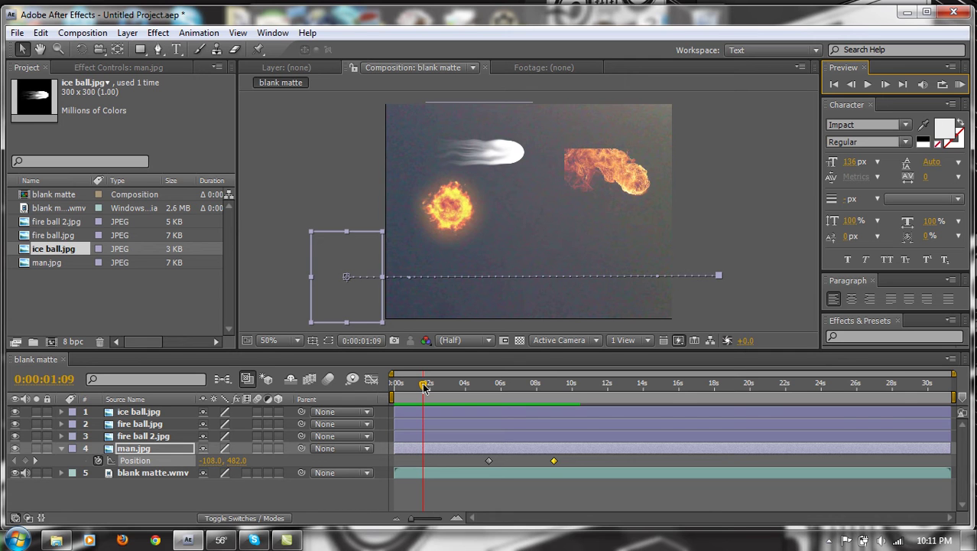
left_click_drag(426, 387, 471, 432)
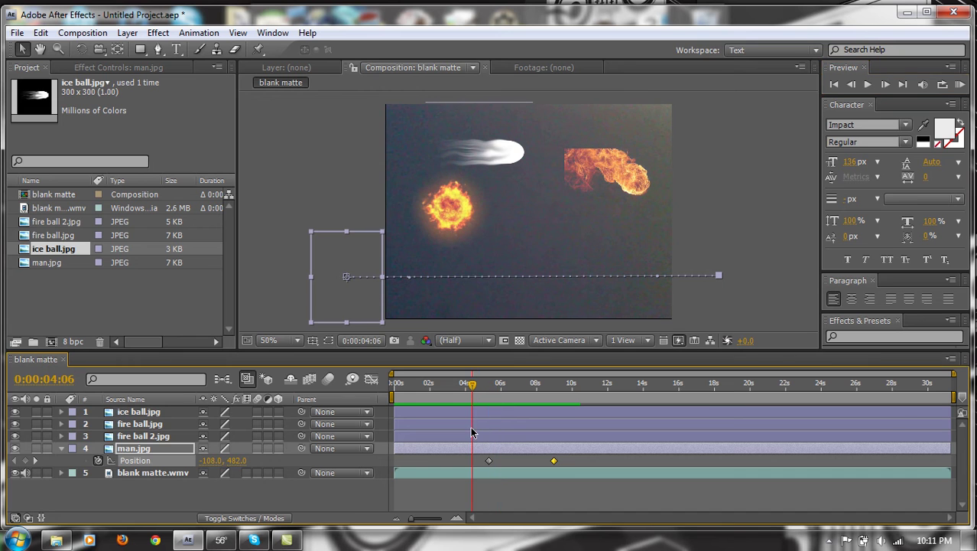
left_click(493, 423)
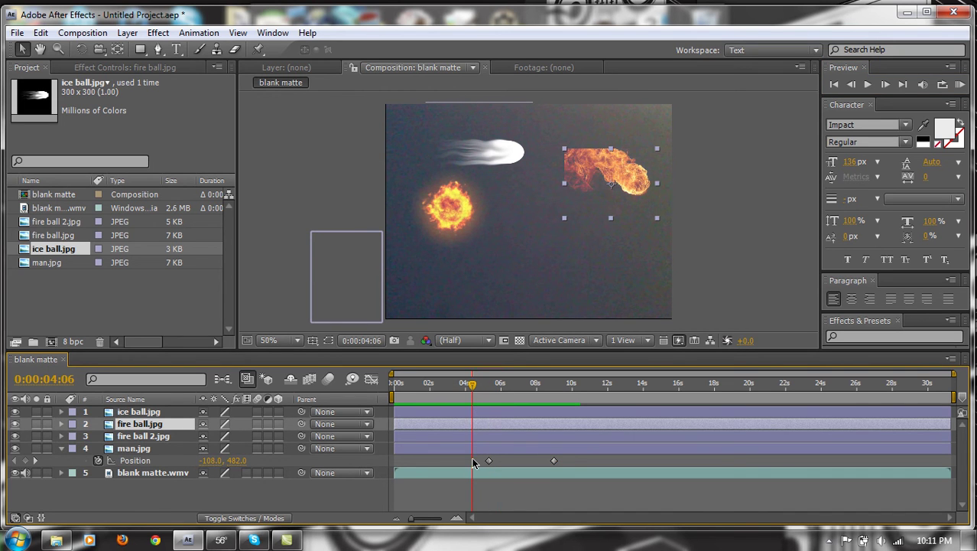
left_click(480, 444)
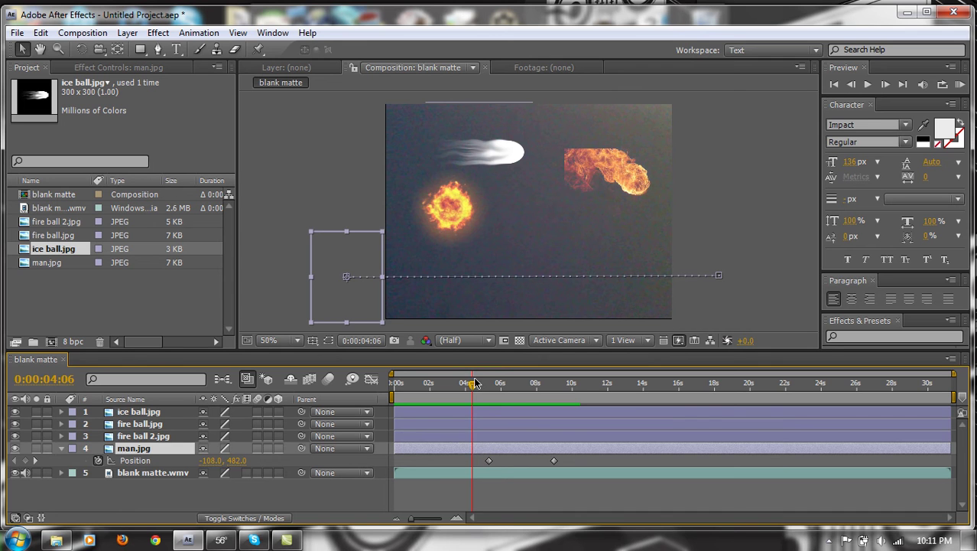
left_click_drag(472, 386, 503, 388)
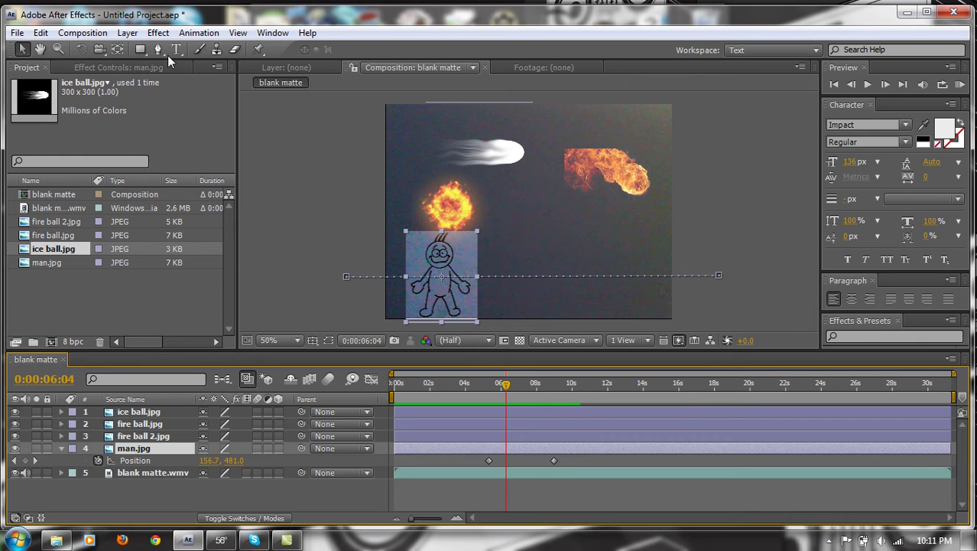
key("period")
key("comma")
left_click(431, 475)
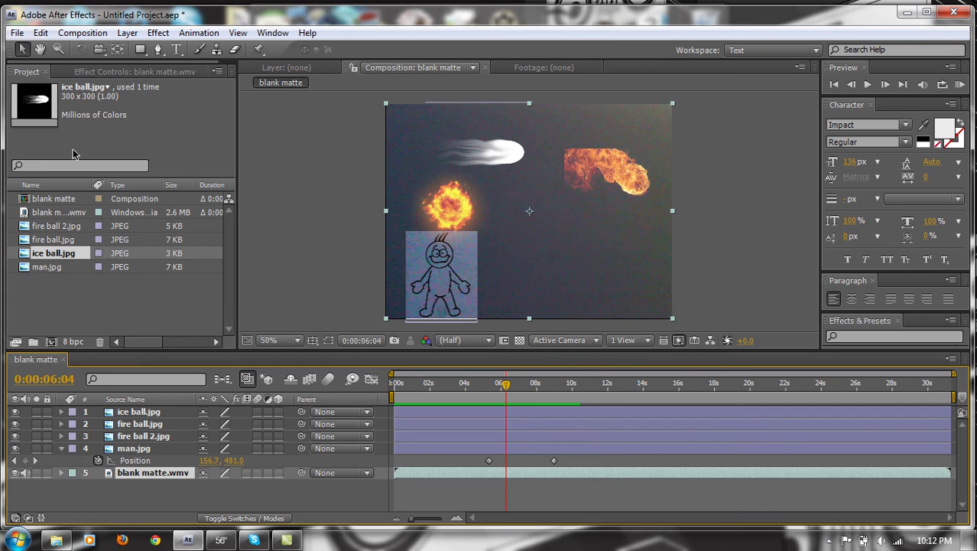
left_click(158, 49)
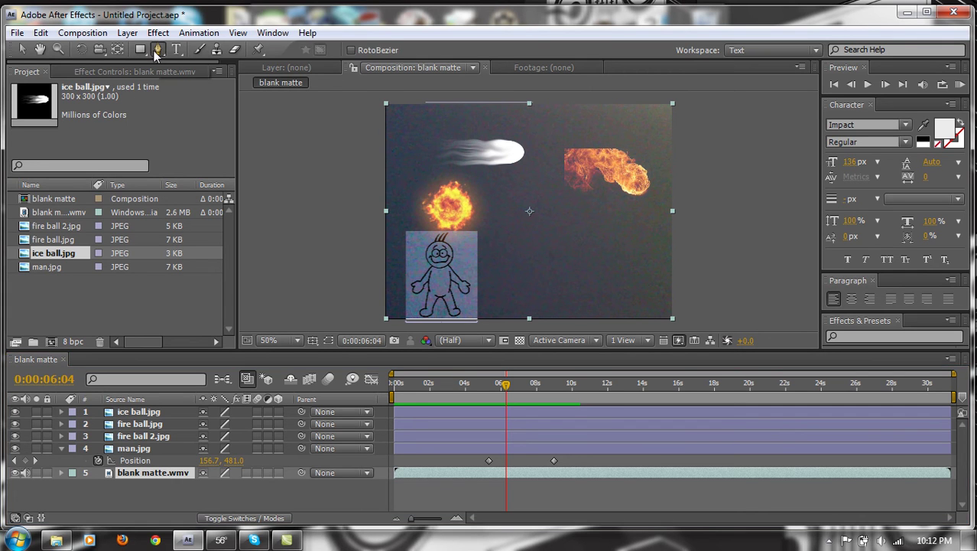
Try drawing a small four-point red shape in the empty middle of the frame with no layer selected, and delete it.
left_click(432, 448)
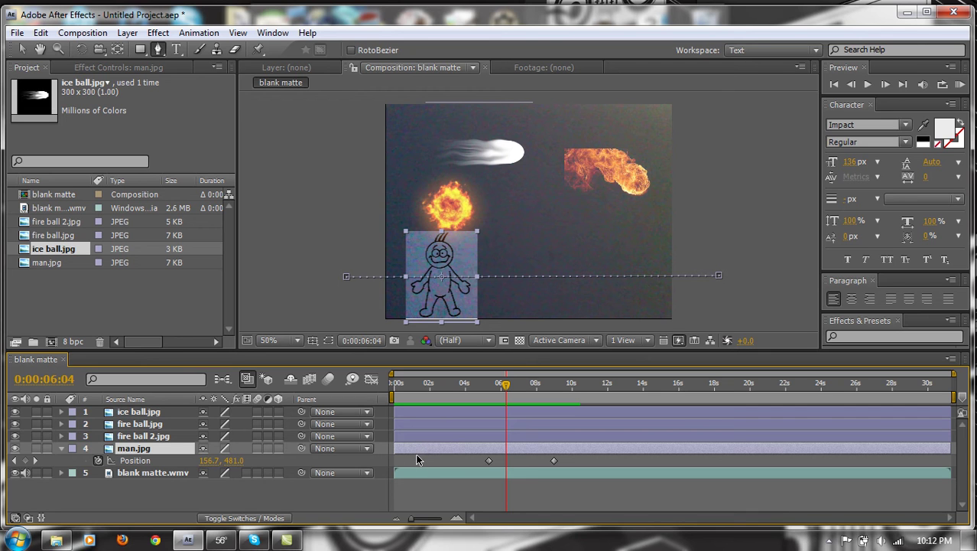
left_click(417, 460)
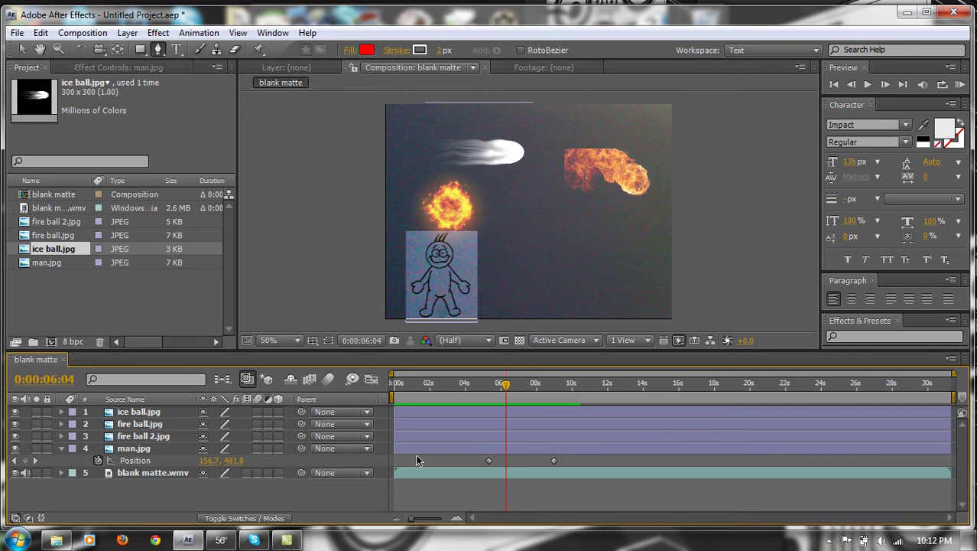
left_click(550, 207)
left_click(534, 218)
left_click(540, 242)
left_click(571, 229)
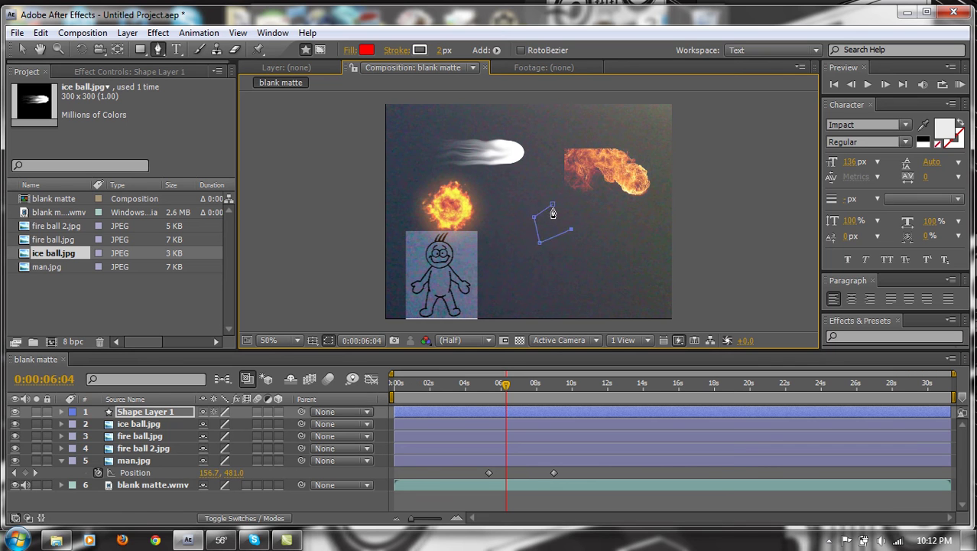
left_click(551, 205)
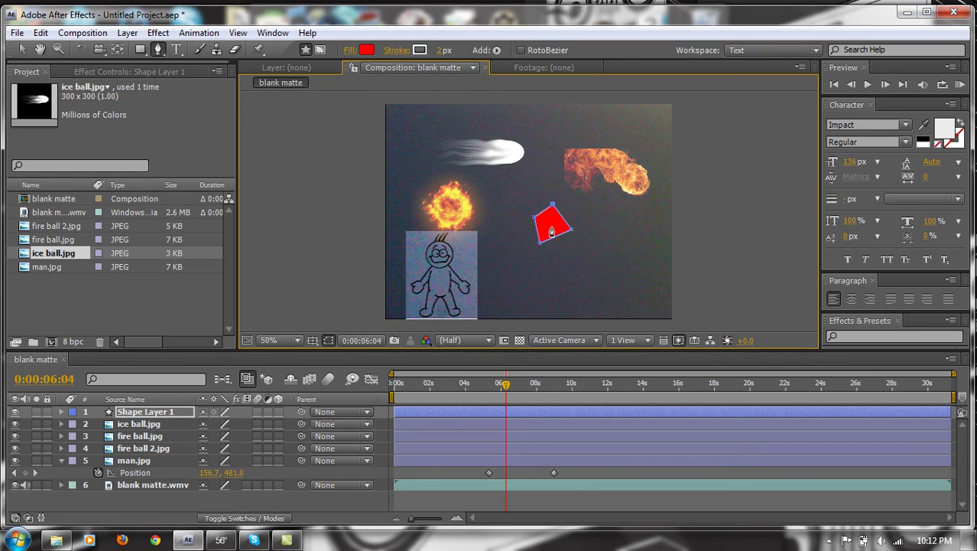
key("ctrl+z")
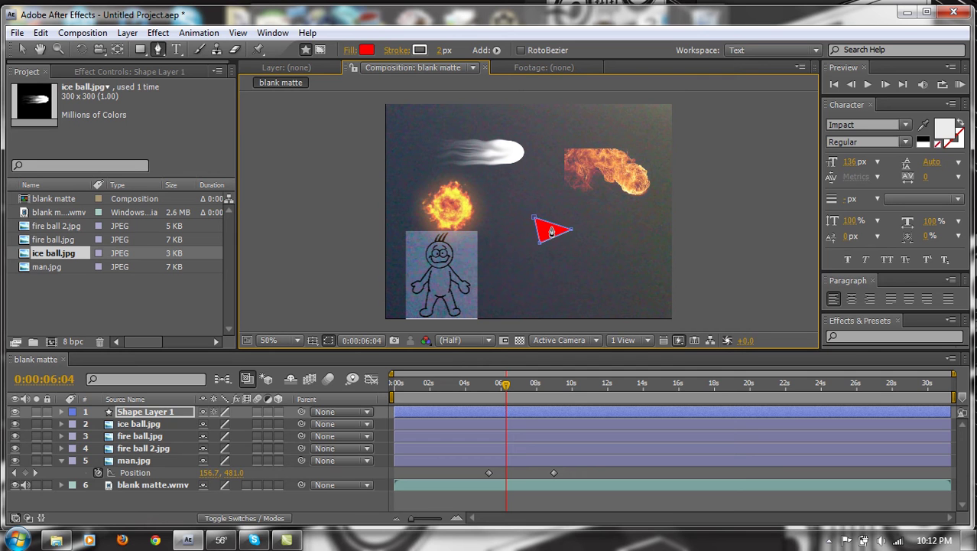
key("Delete")
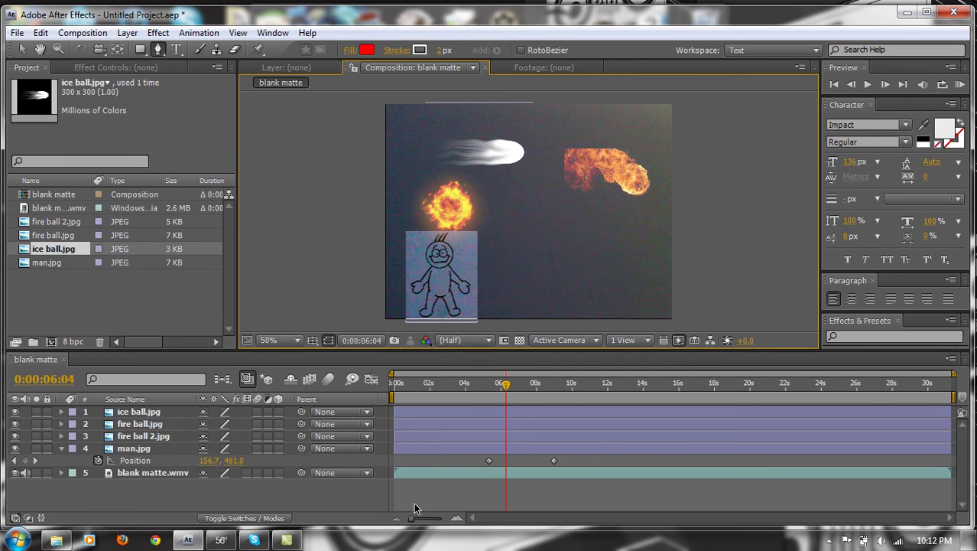
Draw a closed Pen mask on man.jpg around the man's head, arms, body and legs to cut away the image background.
left_click(422, 446)
left_click(422, 470)
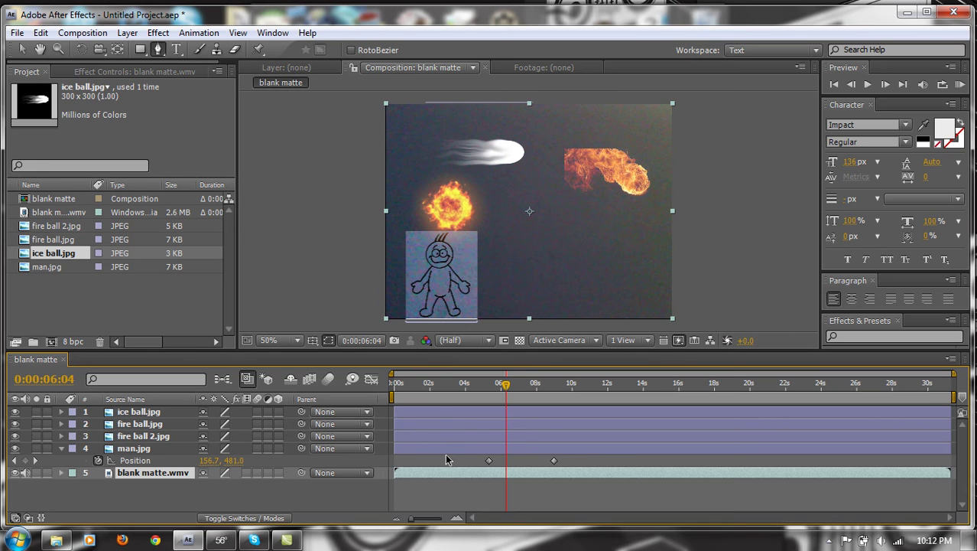
left_click(445, 449)
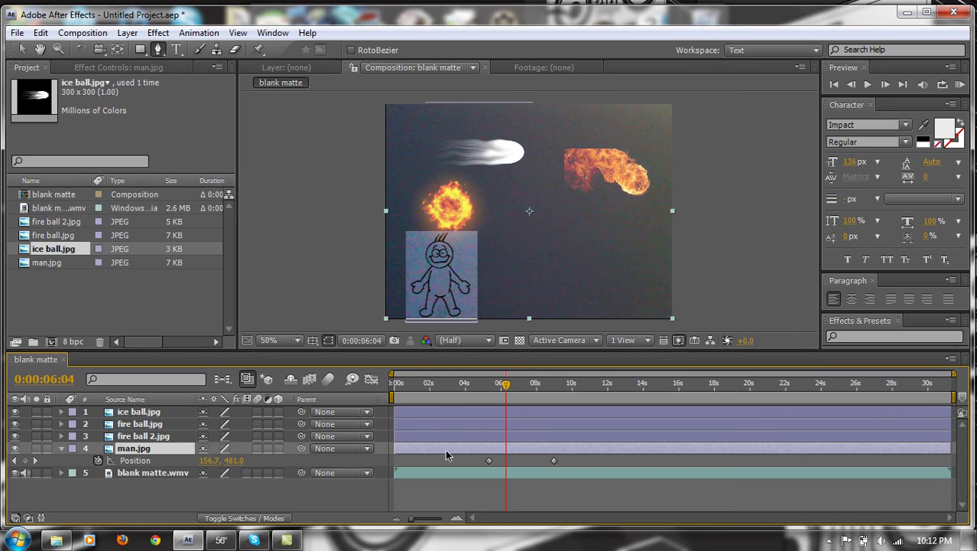
left_click(432, 243)
left_click(425, 254)
left_click(430, 265)
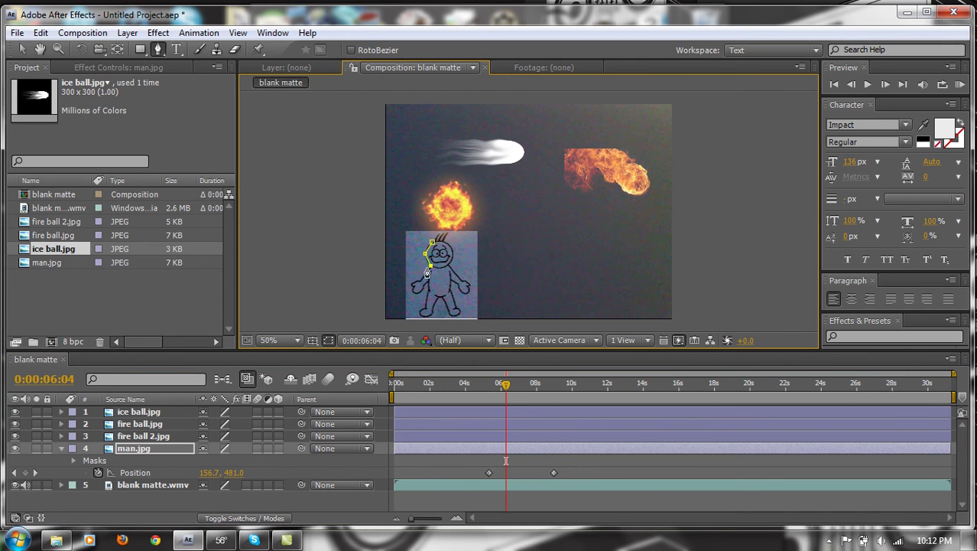
left_click(419, 278)
left_click(412, 283)
left_click(413, 291)
left_click(425, 290)
left_click(425, 310)
left_click(432, 315)
left_click(440, 298)
left_click(454, 313)
left_click(451, 291)
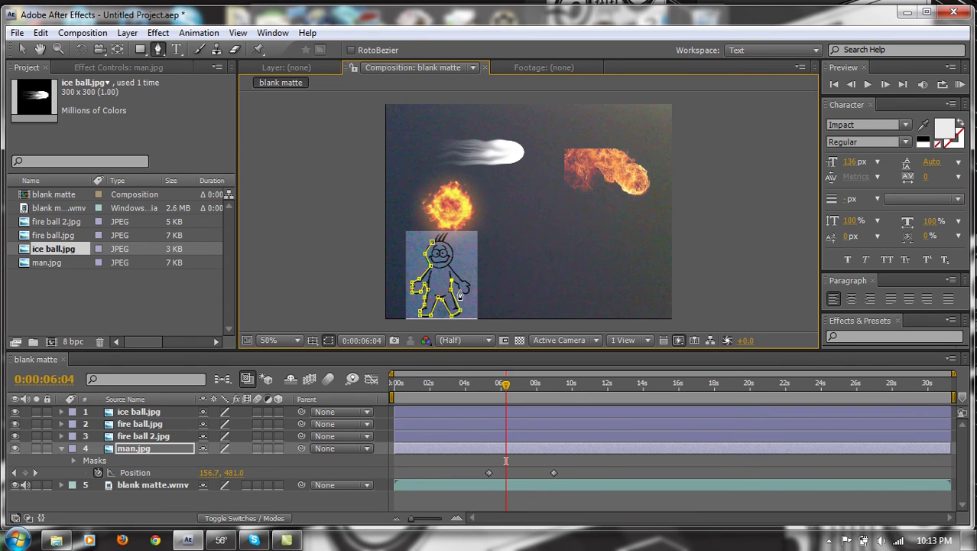
left_click(459, 285)
left_click(466, 291)
left_click_drag(441, 258, 449, 263)
left_click_drag(435, 250, 435, 251)
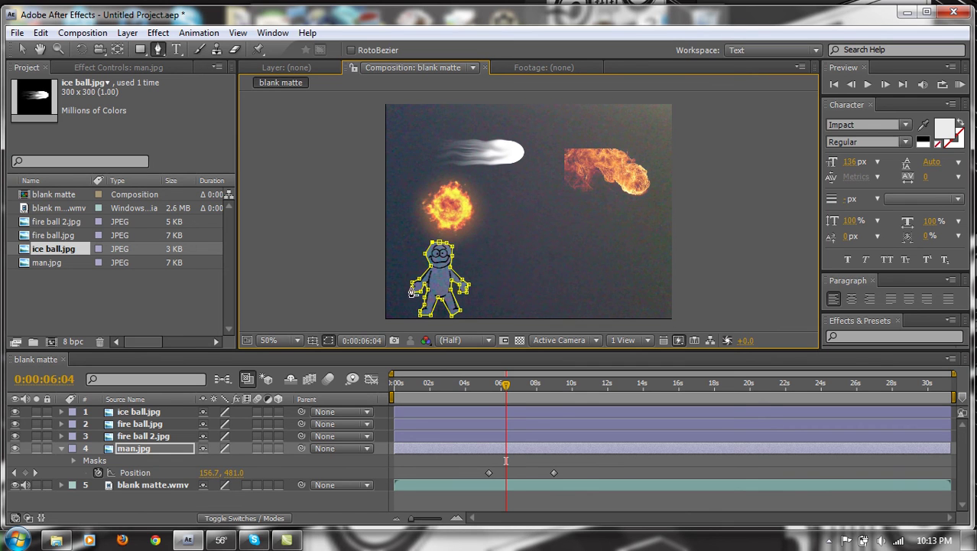
Switch to the Selection tool, deselect the man and check the masked figure while scrubbing to 0:00:06:12.
left_click(22, 49)
left_click(437, 281)
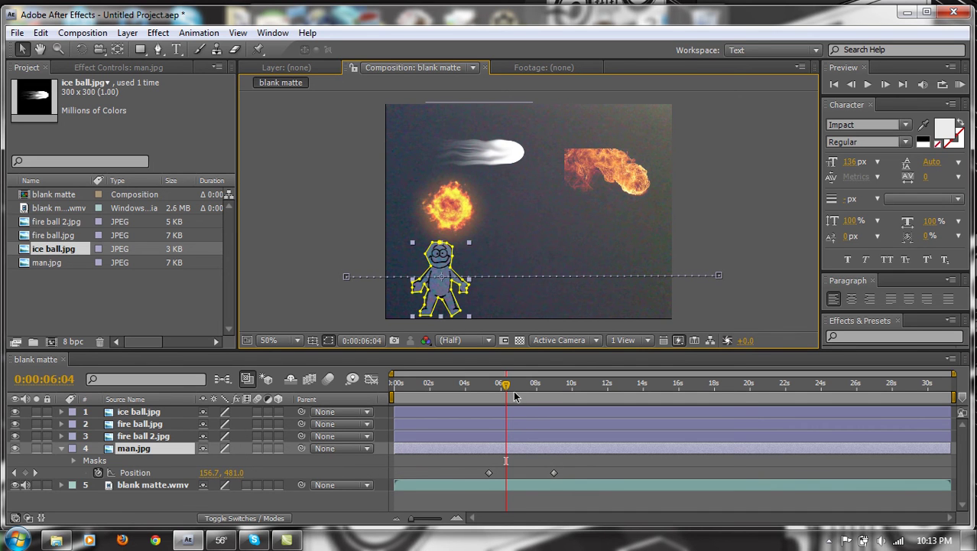
mouse_move(507, 388)
left_mouse_down()
mouse_move(563, 387)
mouse_move(512, 396)
left_mouse_up()
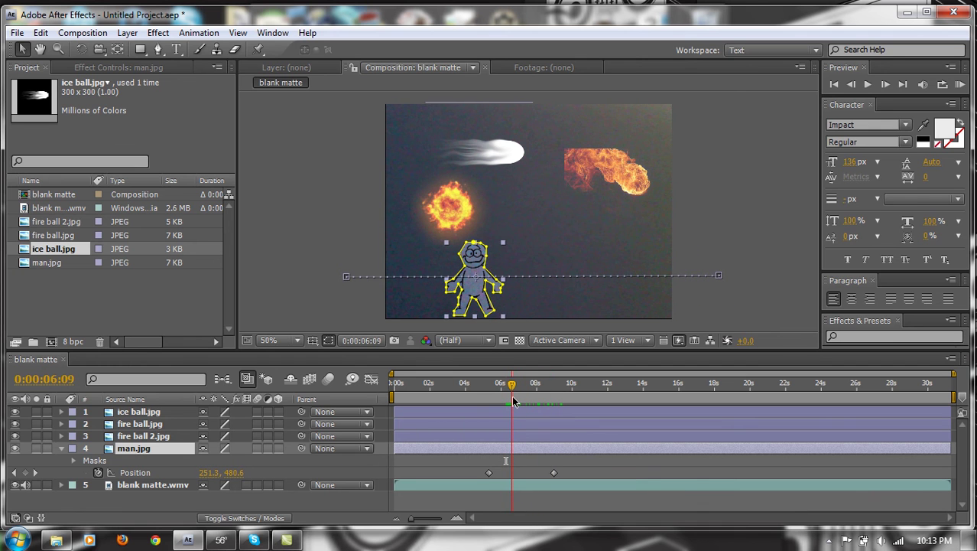
left_click(289, 246)
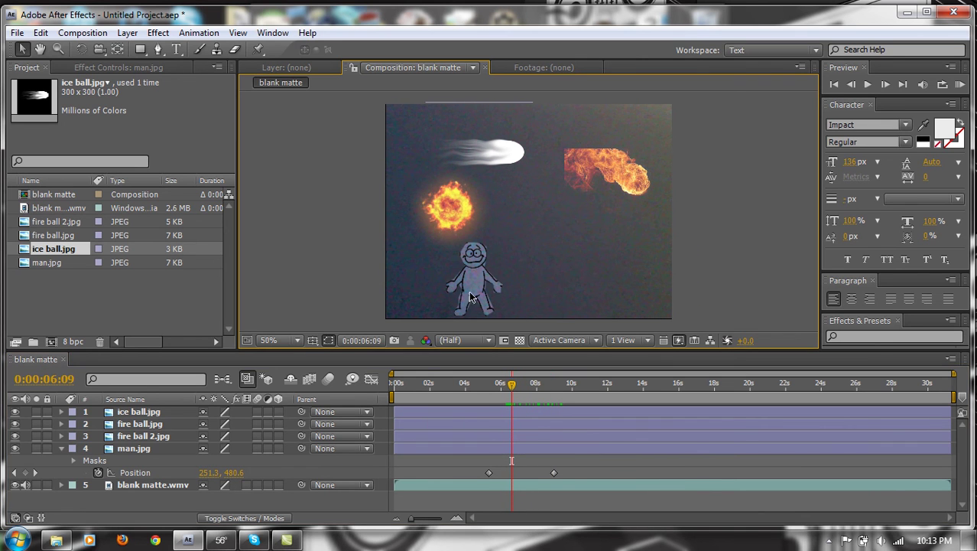
mouse_move(512, 385)
left_mouse_down()
mouse_move(493, 388)
mouse_move(553, 391)
mouse_move(492, 399)
mouse_move(515, 403)
left_mouse_up()
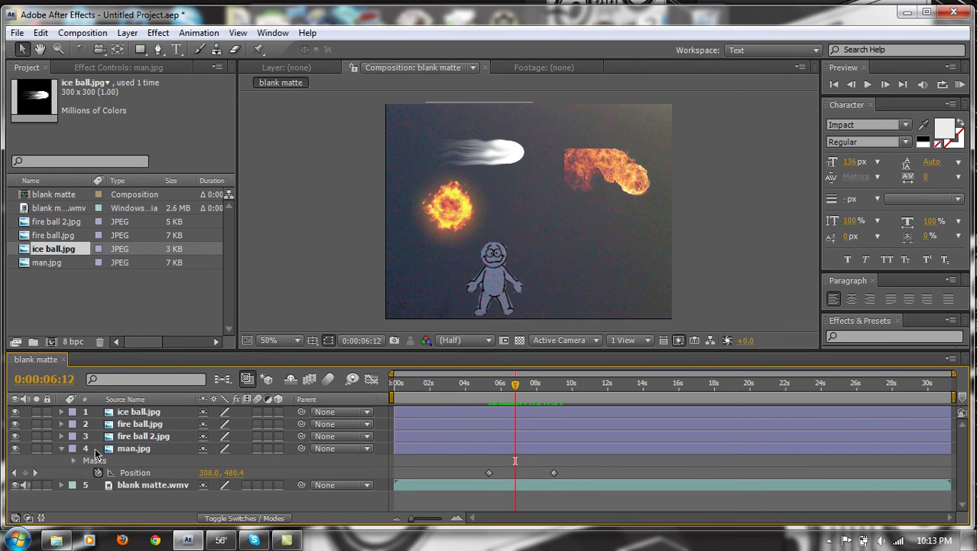
Select man.jpg and expand its Masks group to show the properties of Mask 1.
left_click(491, 294)
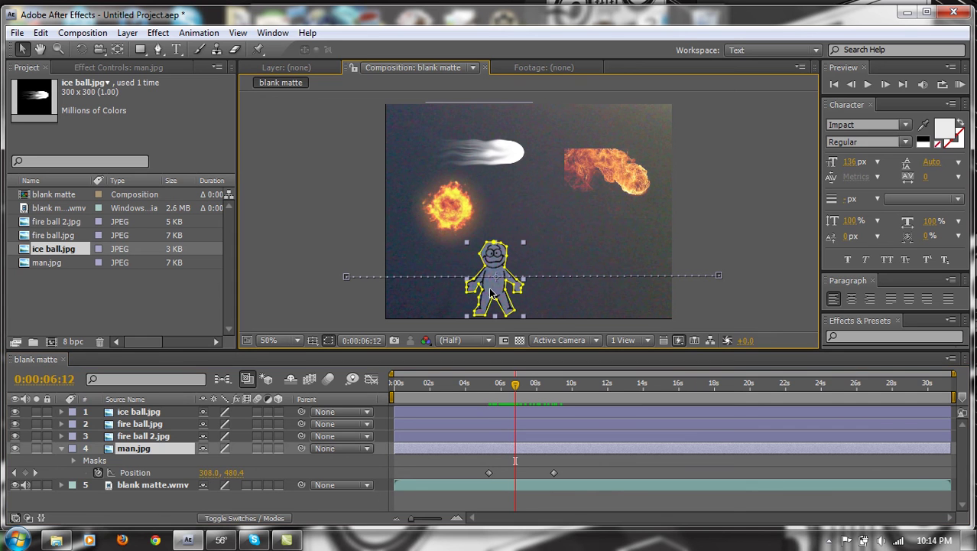
left_click(74, 461)
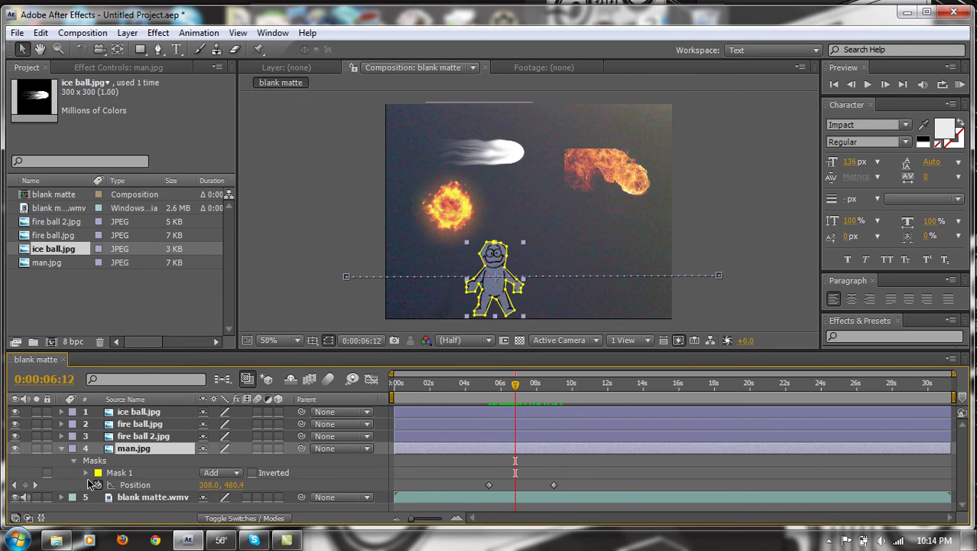
left_click(86, 472)
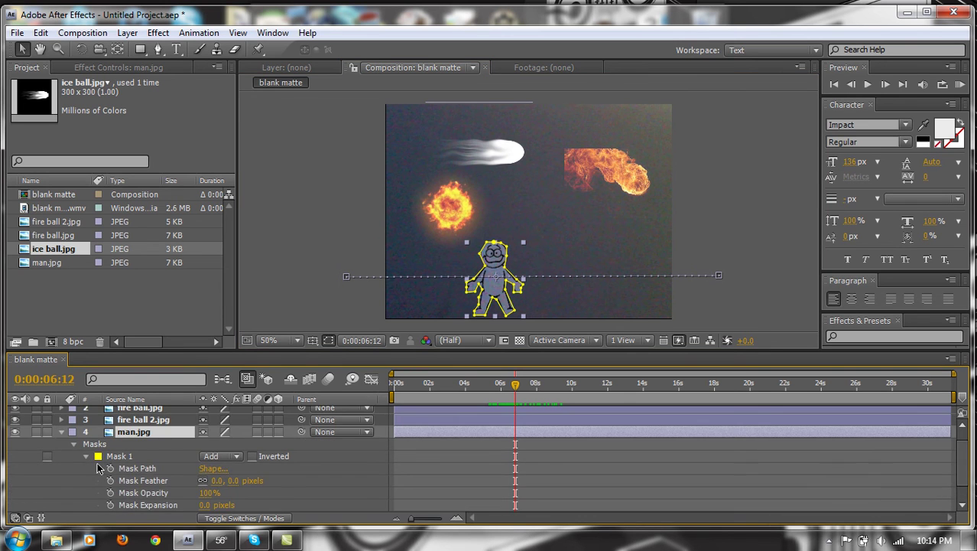
Try near-black 181804 as Mask 1's outline colour and return the outline to bright yellow.
left_click(98, 457)
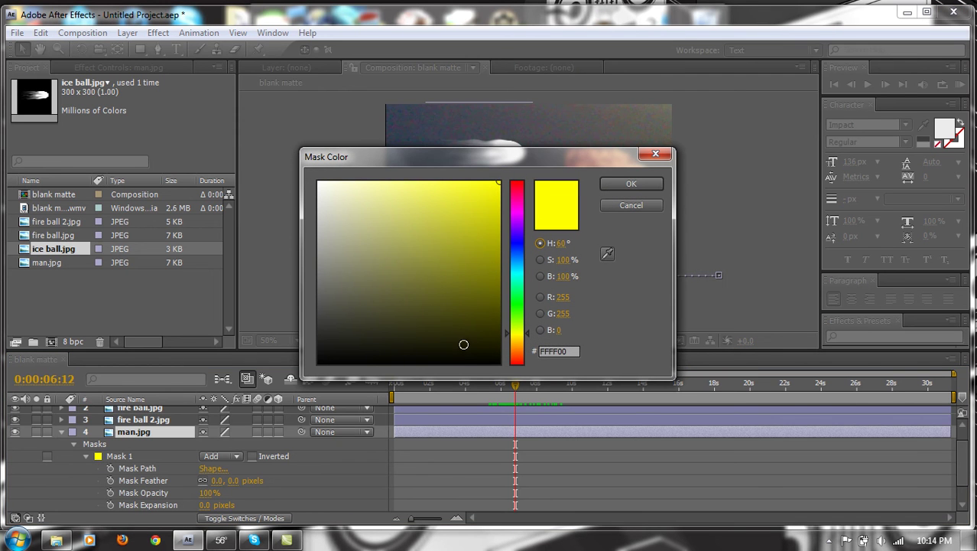
left_click(467, 347)
left_click(631, 184)
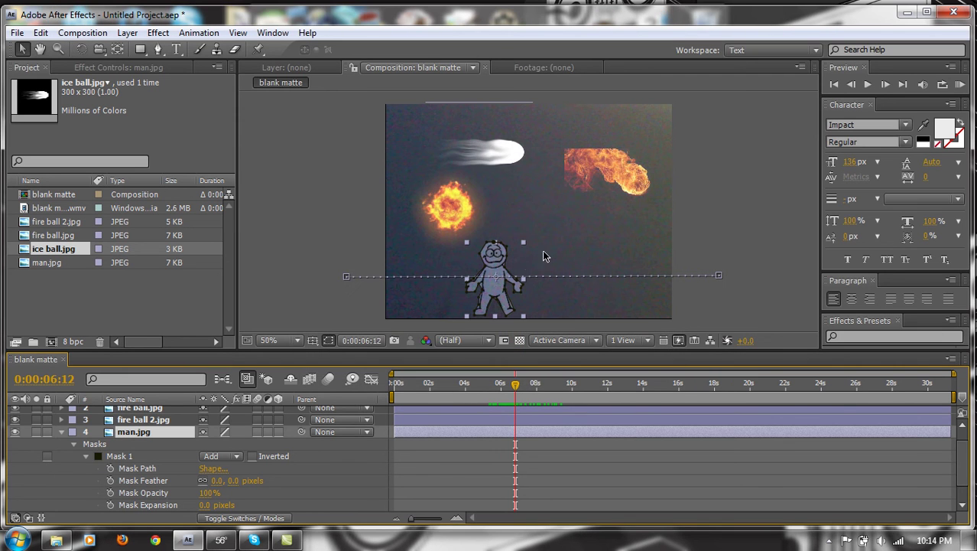
left_click(492, 298)
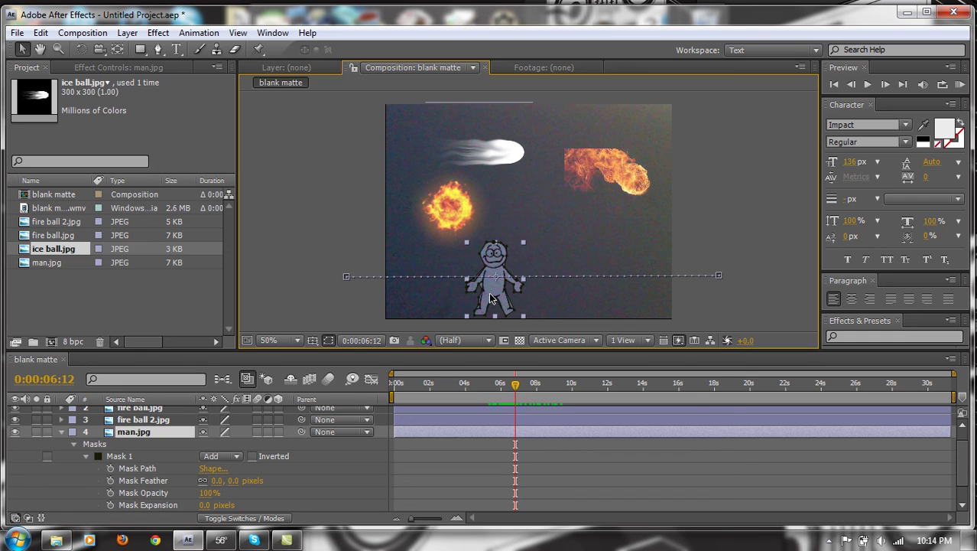
left_click(491, 296)
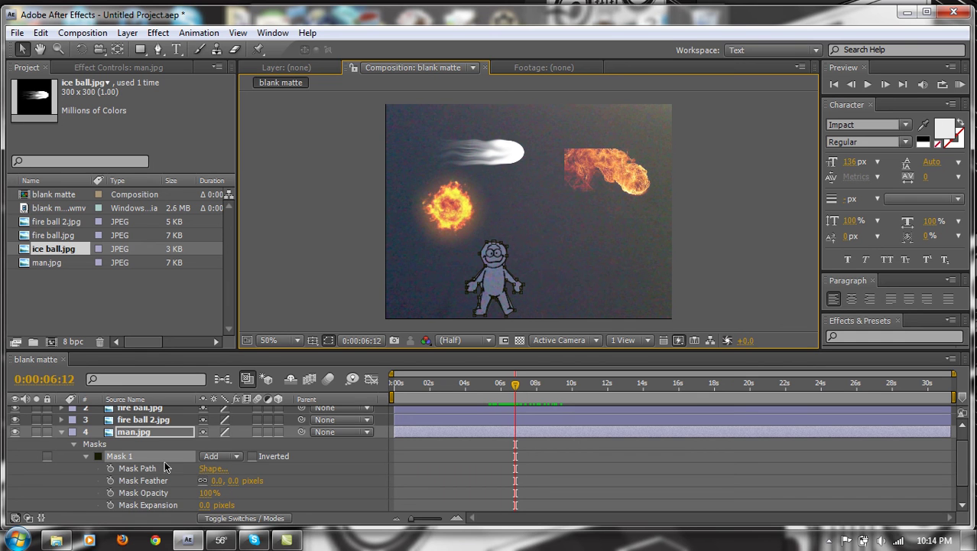
left_click(97, 455)
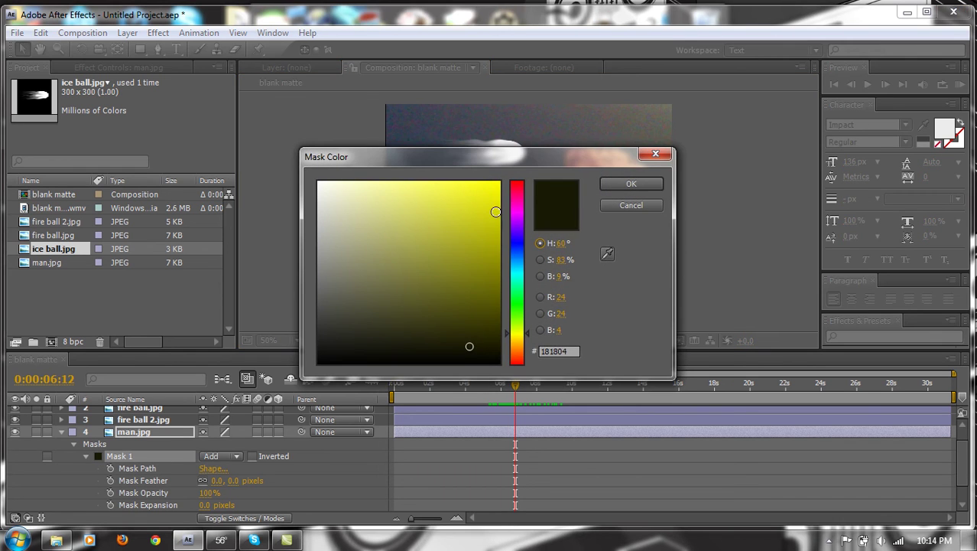
left_click(496, 190)
left_click(631, 184)
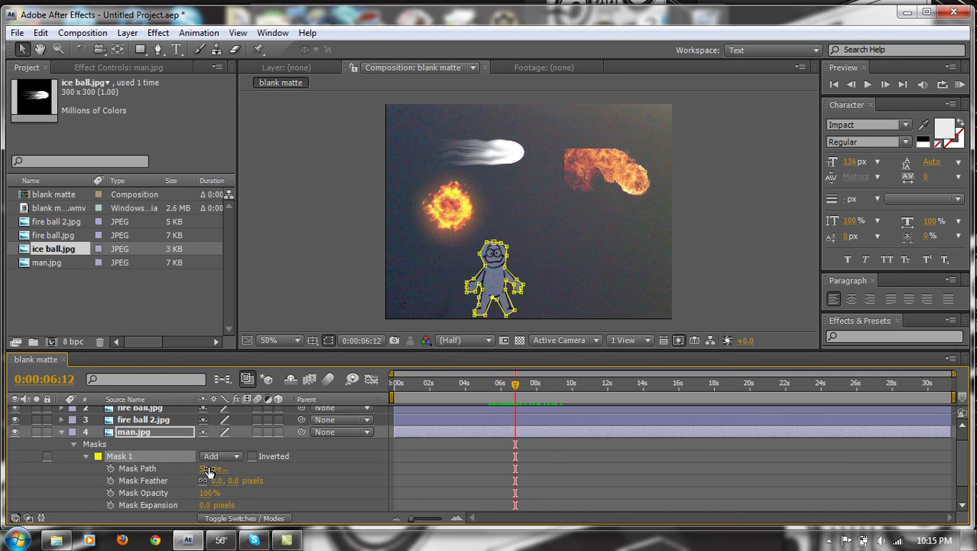
Keyframe Mask 1's Mask Path at 0:00:06:12 and again at 0:00:07:03 with the mask shifted up and right, and scrub to 0:00:07:07.
left_click(110, 468)
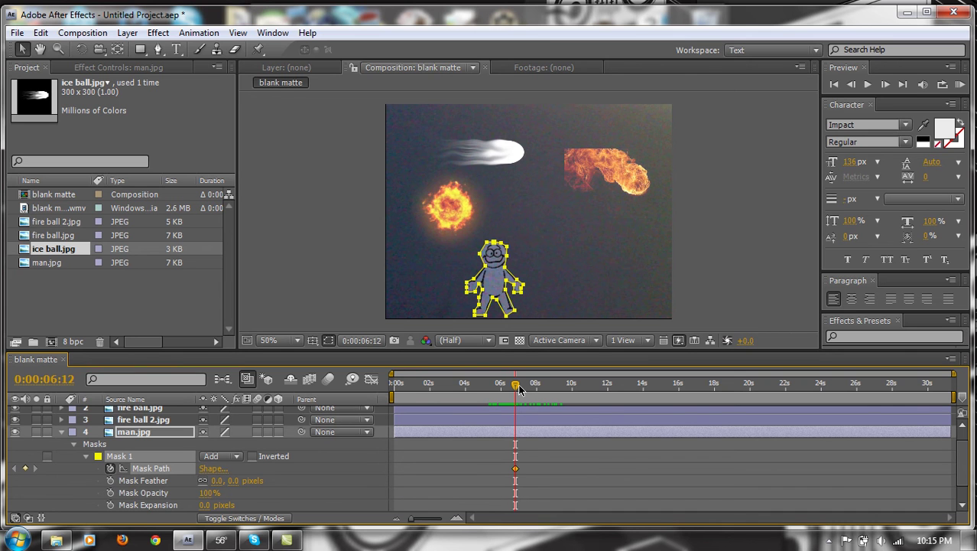
left_click_drag(516, 395, 522, 394)
left_click_drag(503, 280, 543, 280)
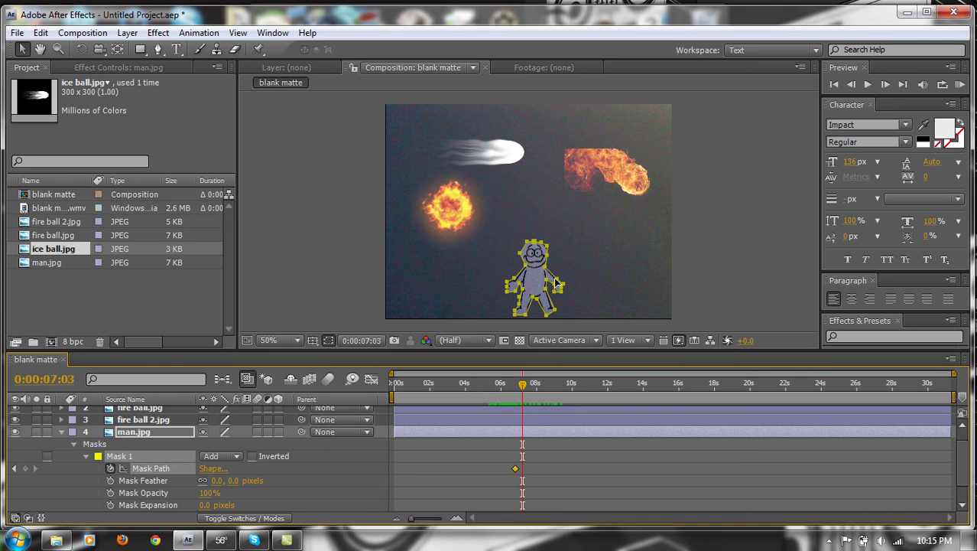
left_click_drag(557, 283, 579, 270)
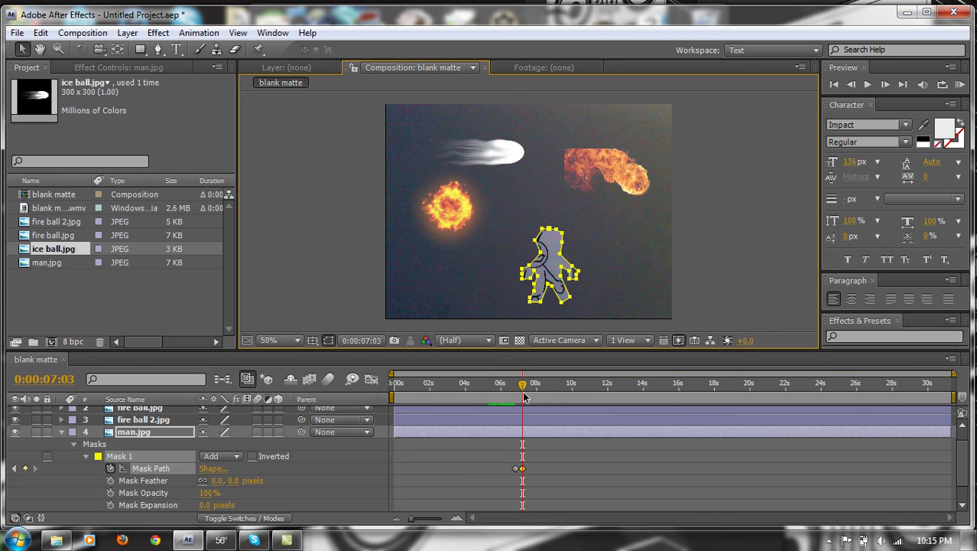
mouse_move(528, 393)
left_mouse_down()
mouse_move(504, 395)
mouse_move(527, 398)
left_mouse_up()
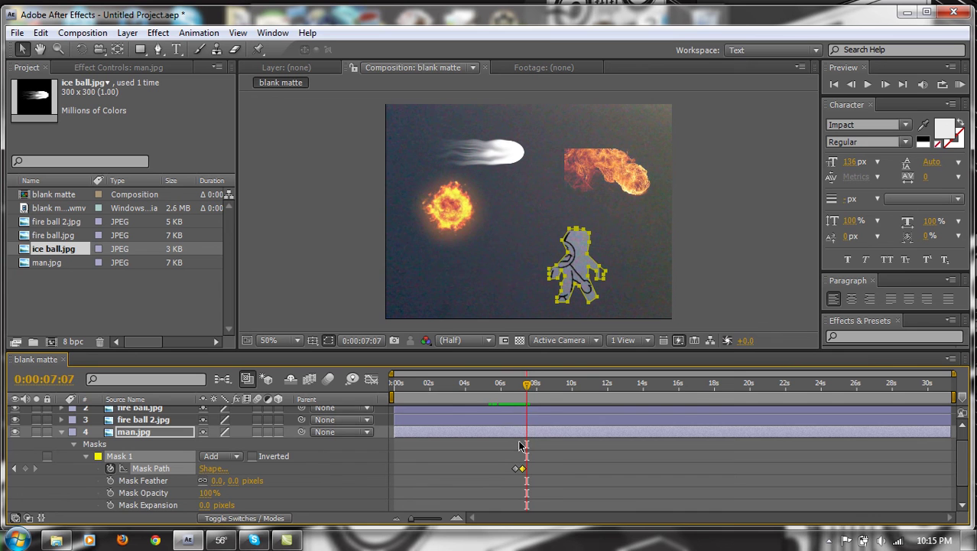
Undo the last Mask Path shift, and at 0:00:06:06 move the man slightly down and right on his motion path.
key("ctrl+z")
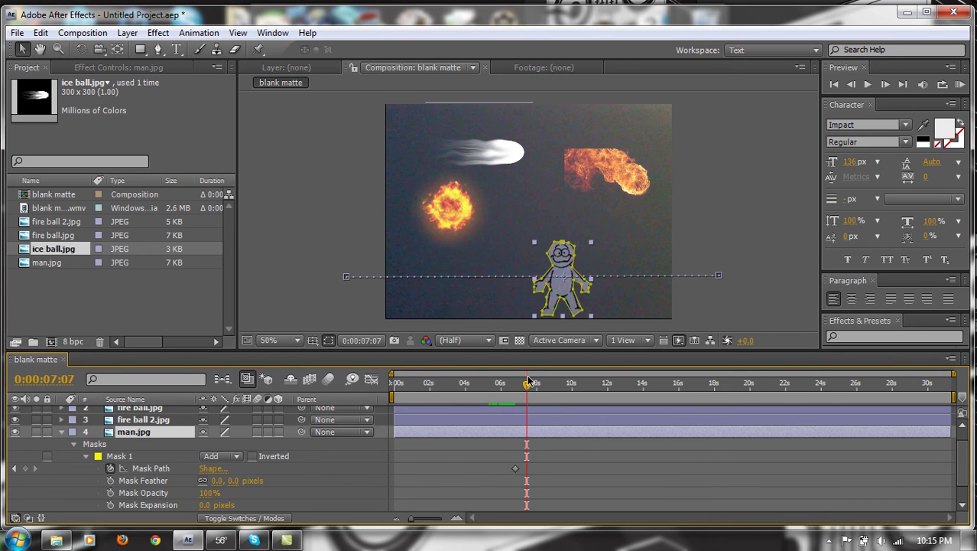
left_click_drag(527, 395, 508, 395)
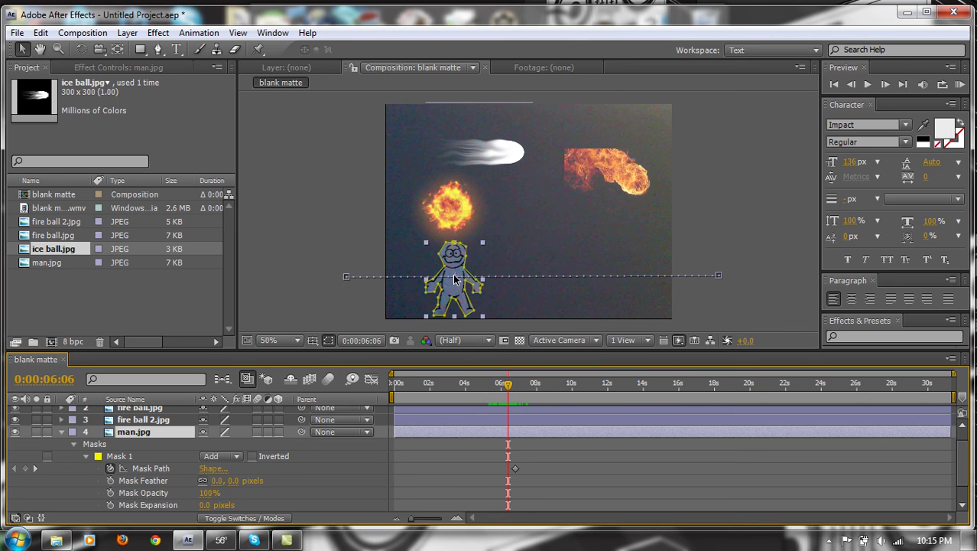
left_click_drag(453, 277, 457, 281)
mouse_move(485, 245)
left_mouse_down()
mouse_move(494, 235)
mouse_move(474, 254)
mouse_move(482, 248)
left_mouse_up()
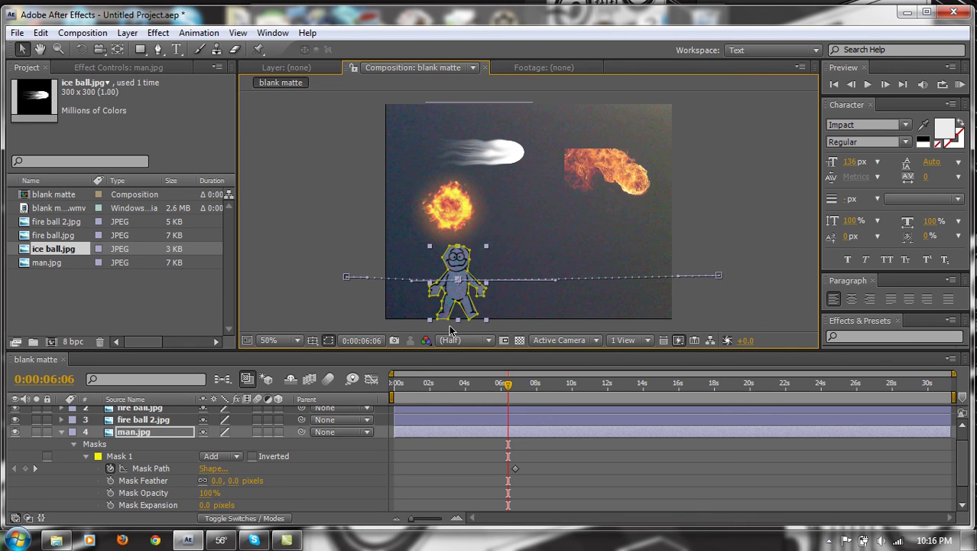
Try enlarging Mask 1 up and right with its free-transform box at 0:00:06:06, and undo the change.
left_click(469, 267)
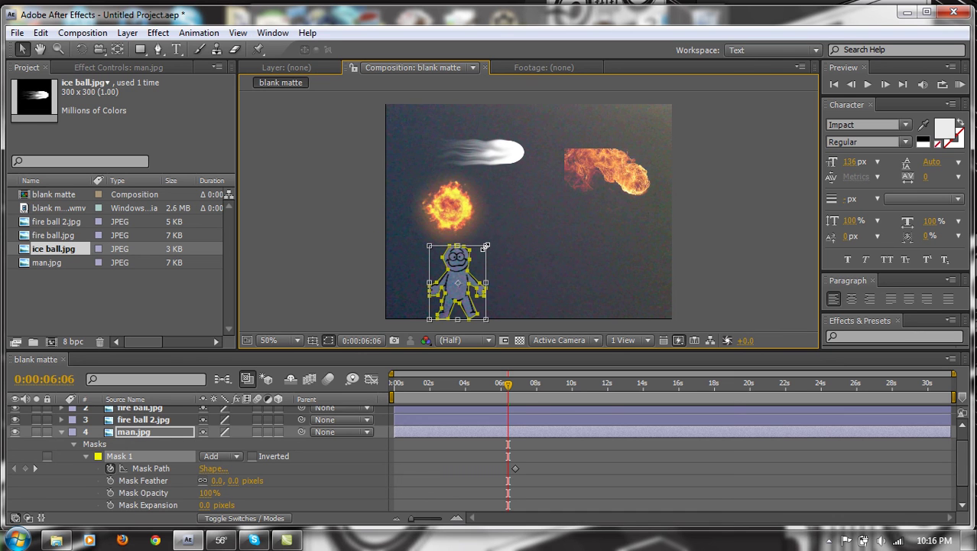
left_click_drag(485, 245, 508, 223)
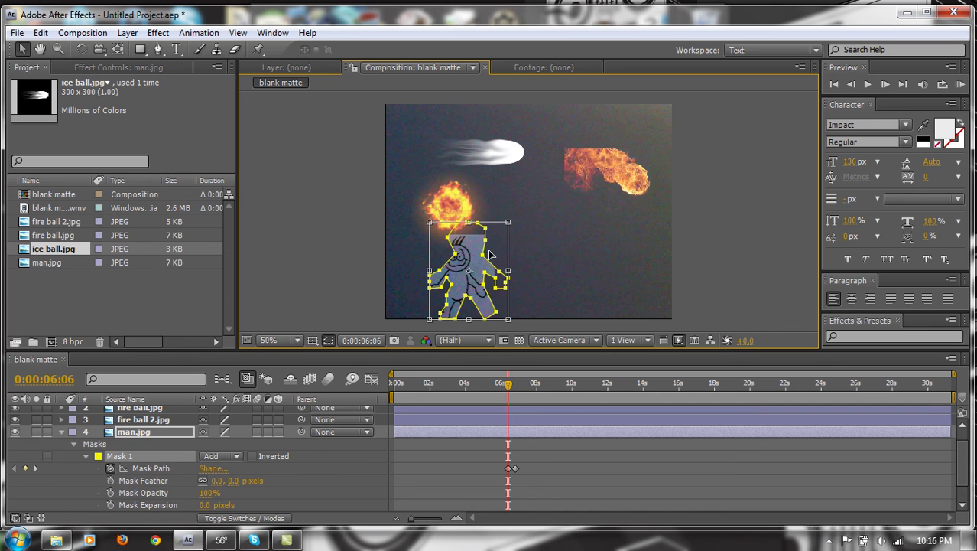
left_click_drag(490, 263, 477, 266)
key("ctrl+z")
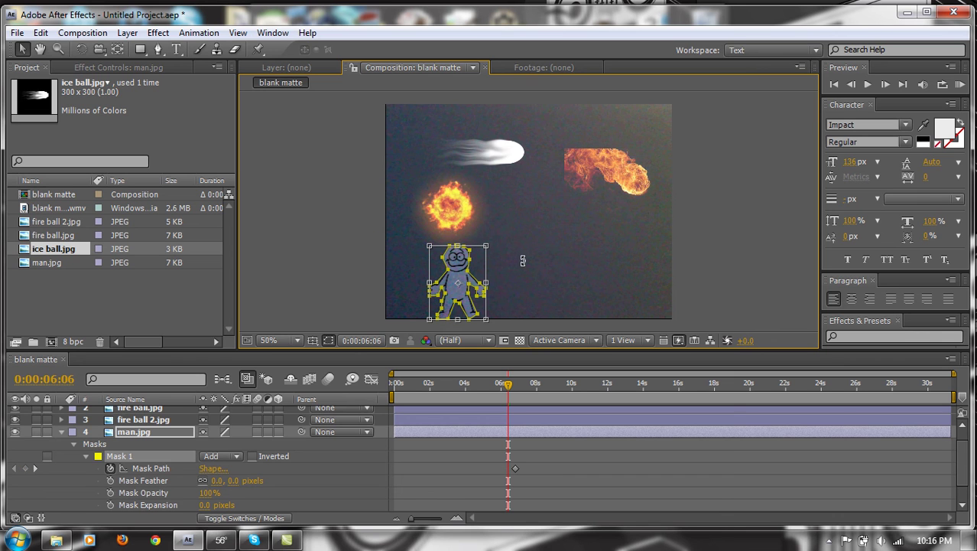
Select the whole Mask 1 outline and nudge it slightly right around the man to keyframe Mask Path at 0:00:06:06.
left_click(467, 282)
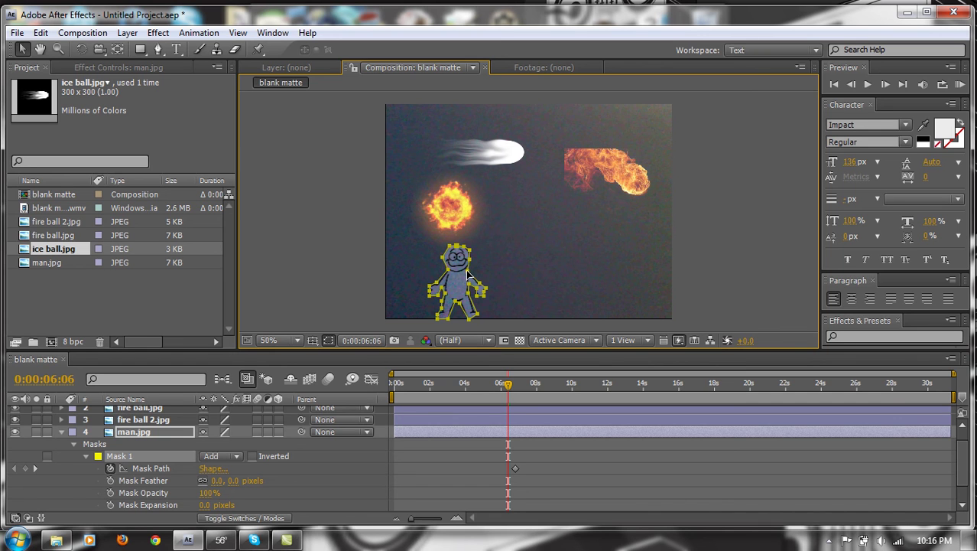
double_click(474, 279)
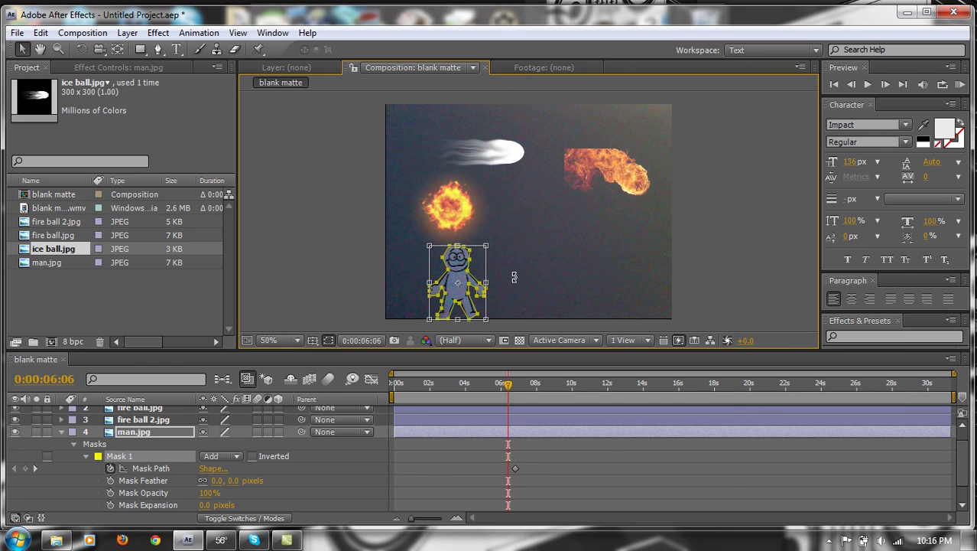
left_click_drag(479, 275, 474, 285)
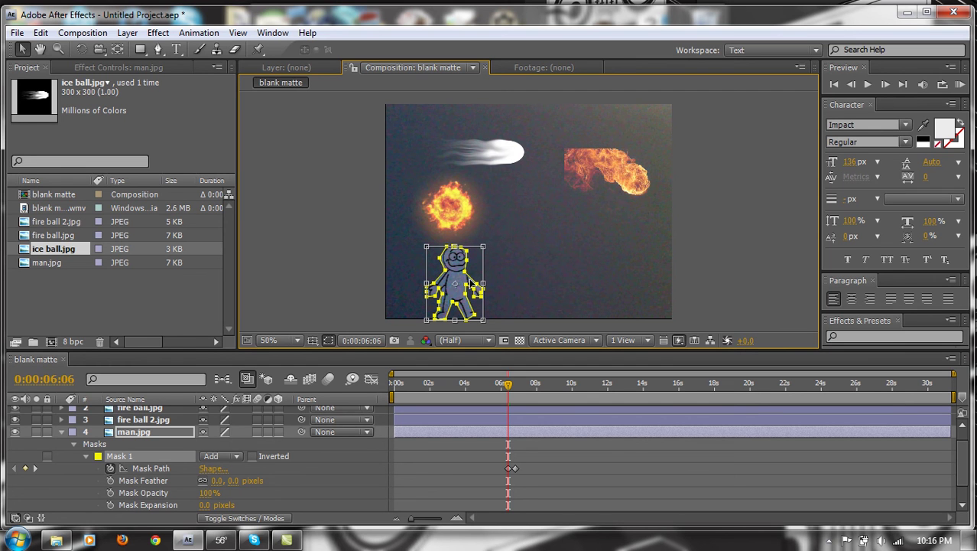
key("Right")
key("Right")
key("Right")
key("Right")
key("Right")
key("Right")
key("Return")
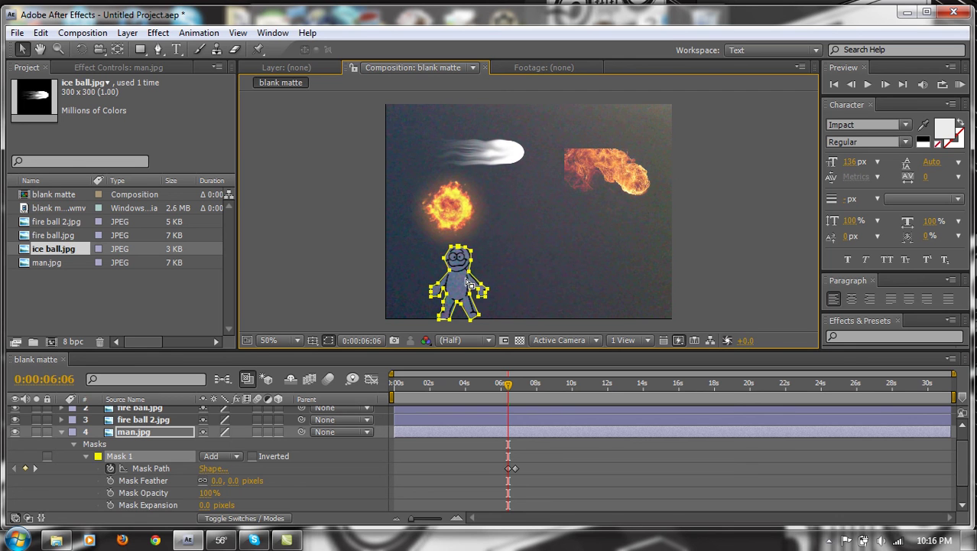
Open man.jpg in its own layer view to inspect the mask, and return to the blank matte composition.
left_click(461, 283)
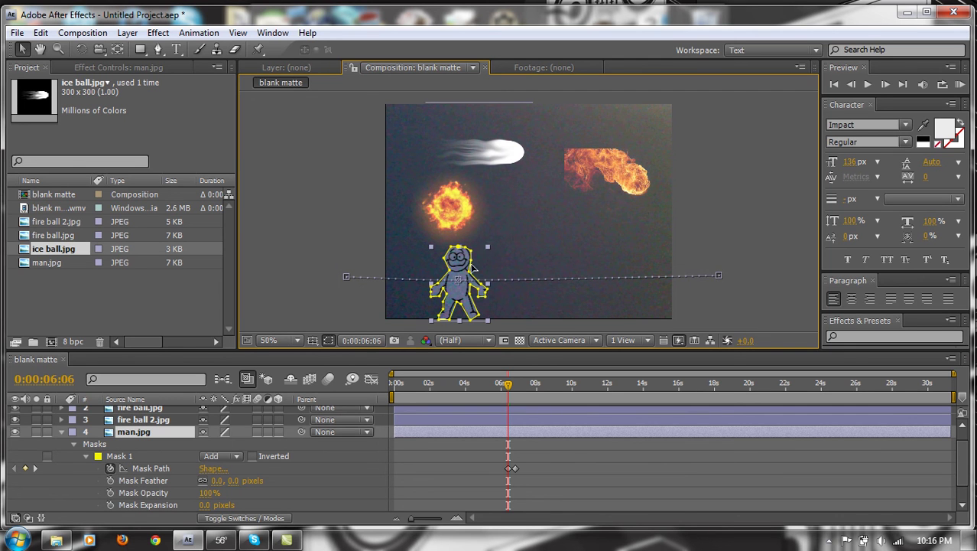
double_click(461, 280)
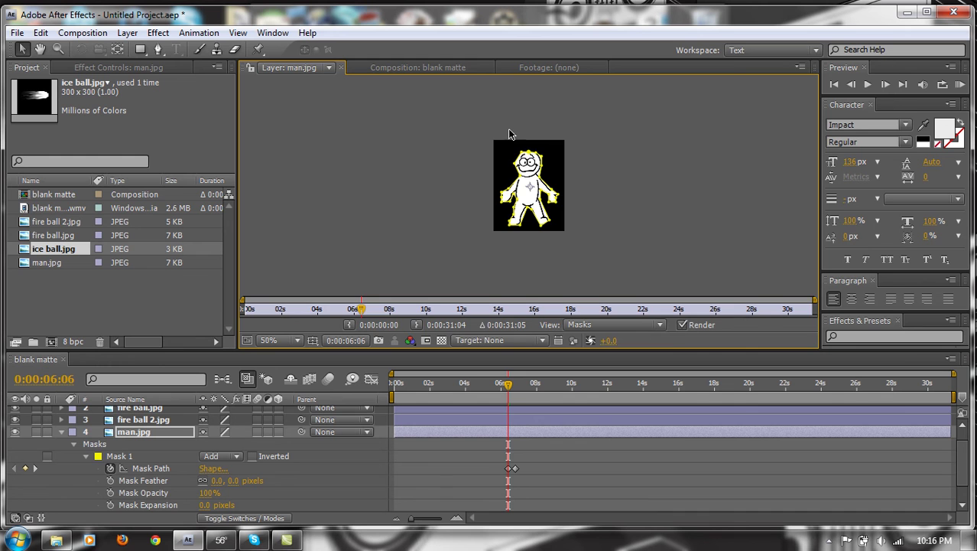
left_click(418, 69)
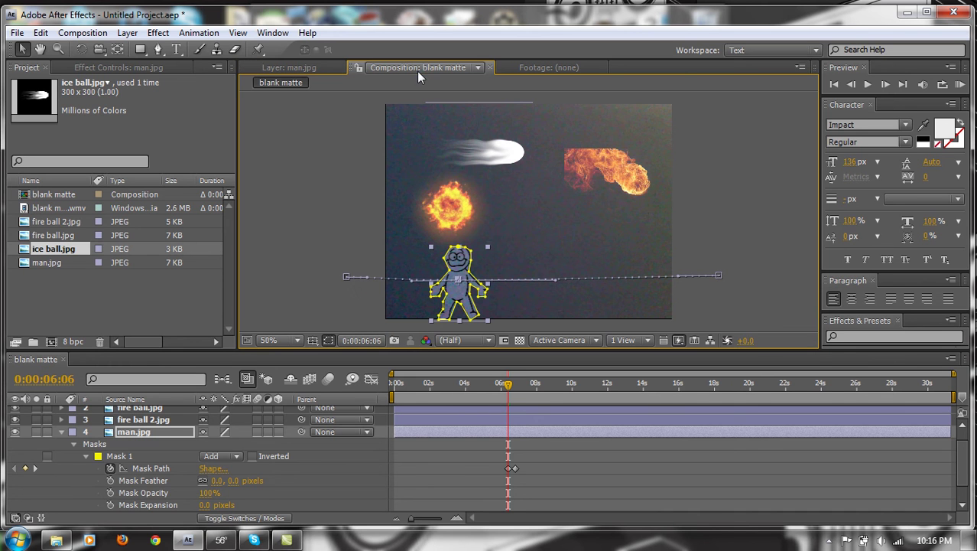
Try enlarging Mask 1 far beyond the man and rotating it, and undo these mask transformations.
left_click(470, 252)
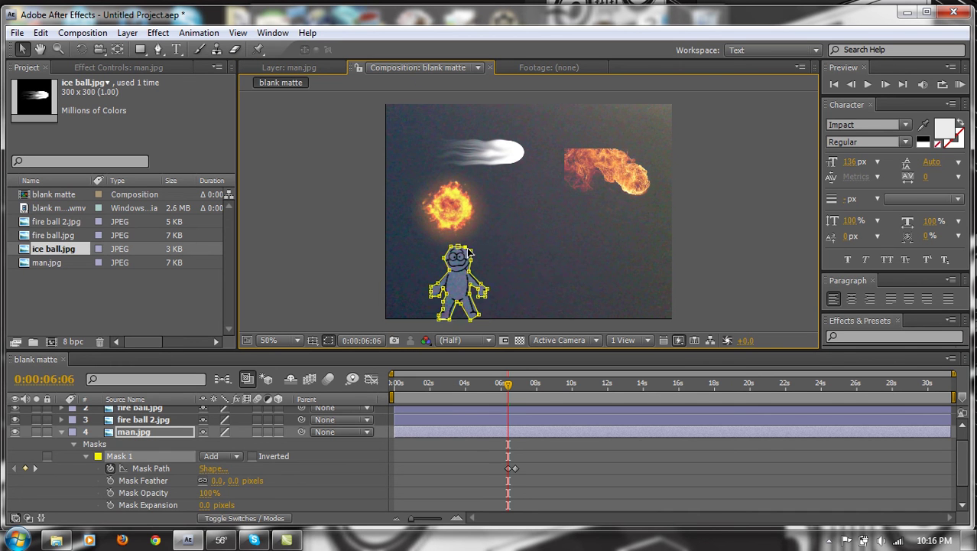
left_click_drag(430, 247, 299, 113)
left_click_drag(432, 238, 498, 288)
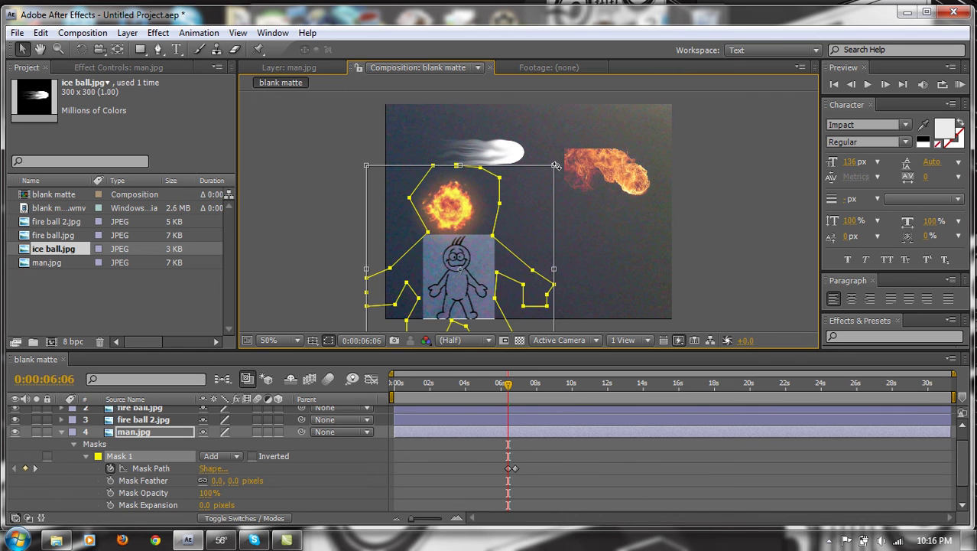
left_click_drag(564, 165, 561, 357)
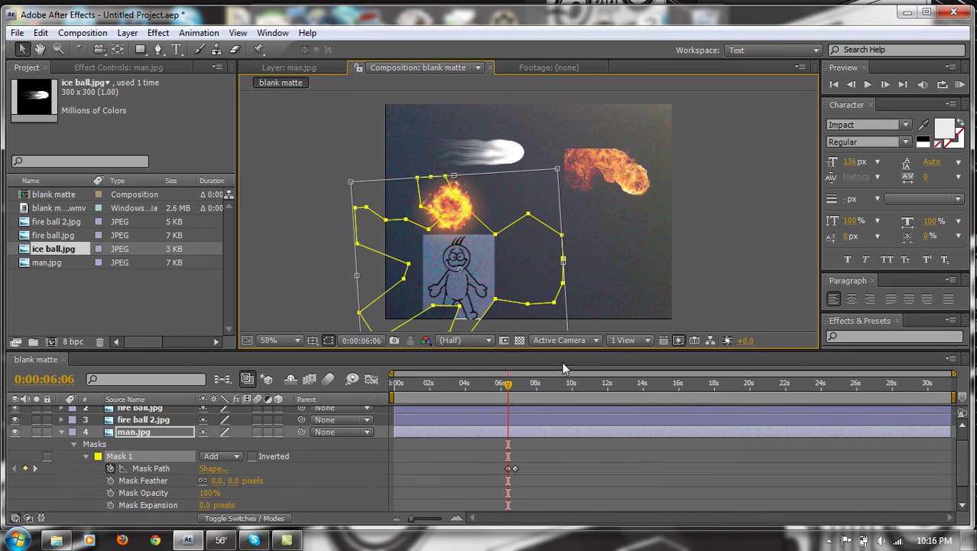
key("ctrl+z")
key("ctrl+z")
key("ctrl+z")
key("ctrl+z")
key("ctrl+z")
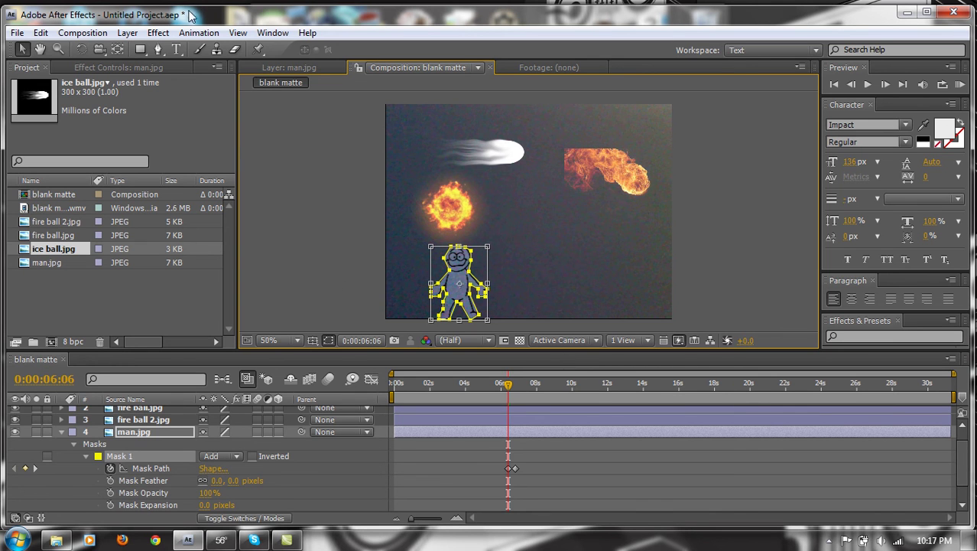
left_click(159, 48)
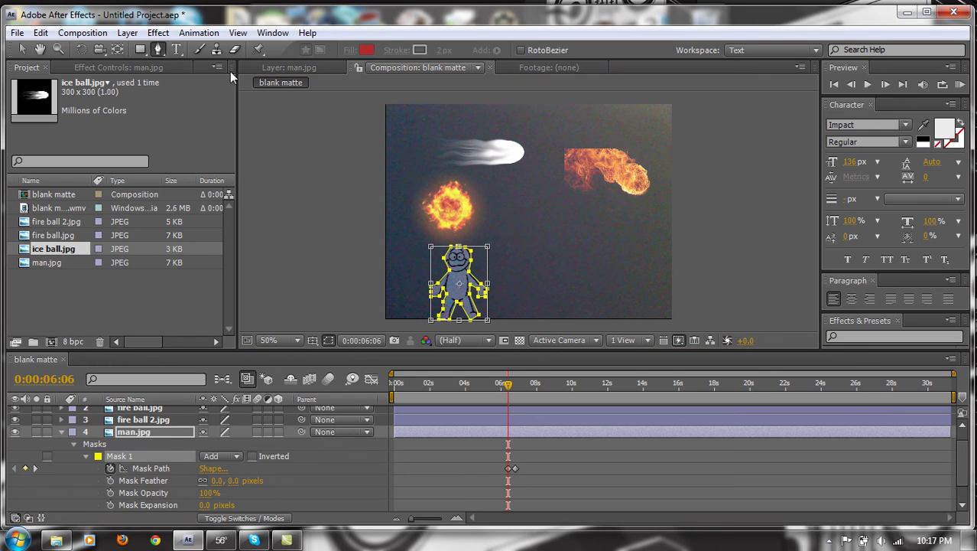
left_click(179, 50)
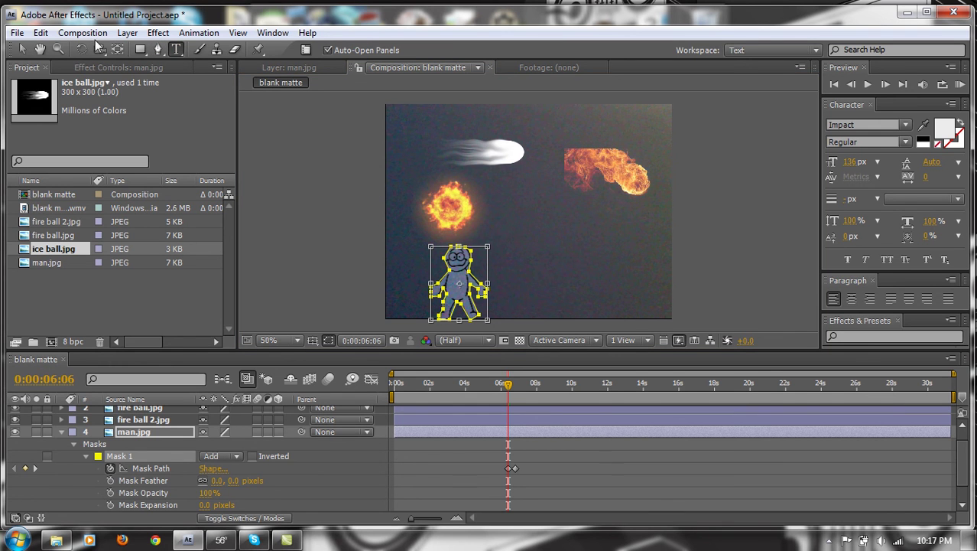
left_click(21, 49)
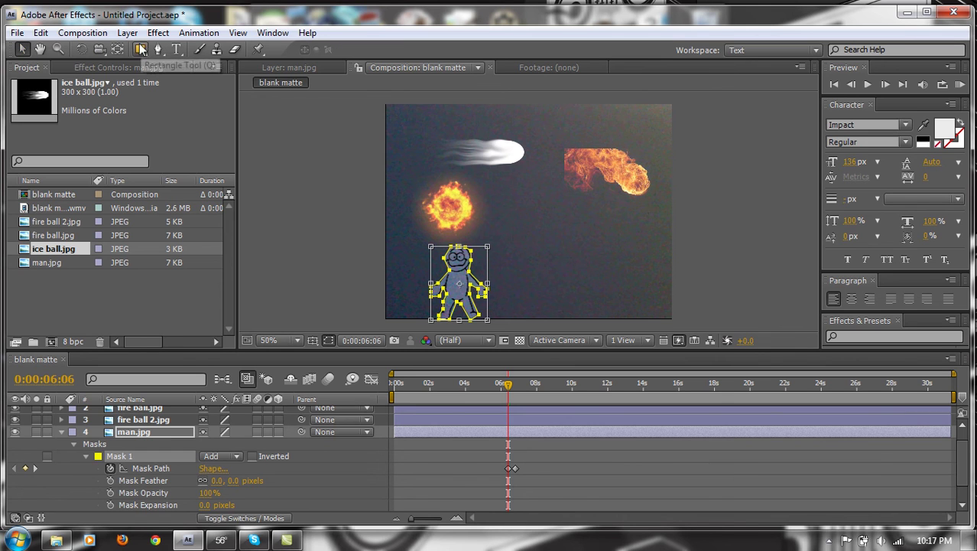
Reselect man.jpg and its Mask 1 outline, and scrub the composition back to 0:00:06:05.
left_click(466, 289)
left_click(463, 288)
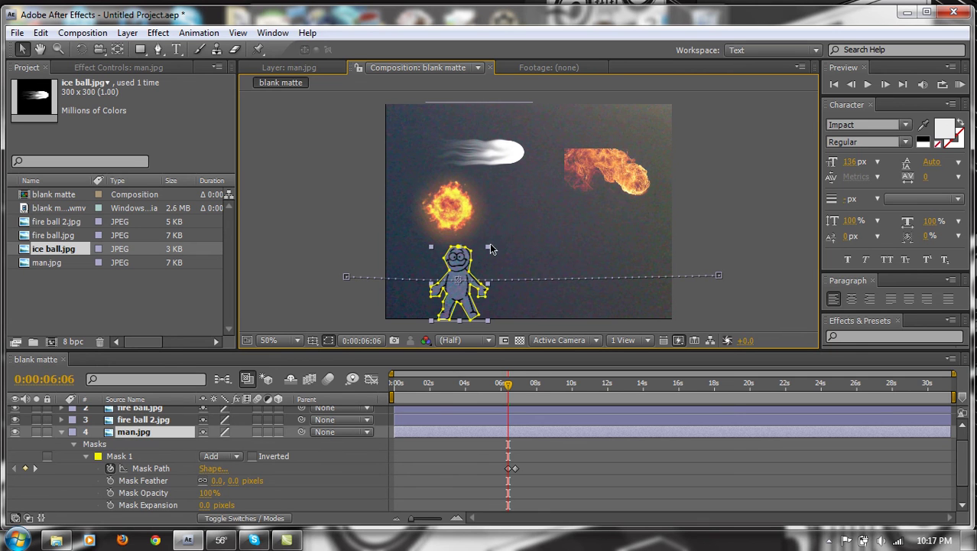
left_click(484, 245)
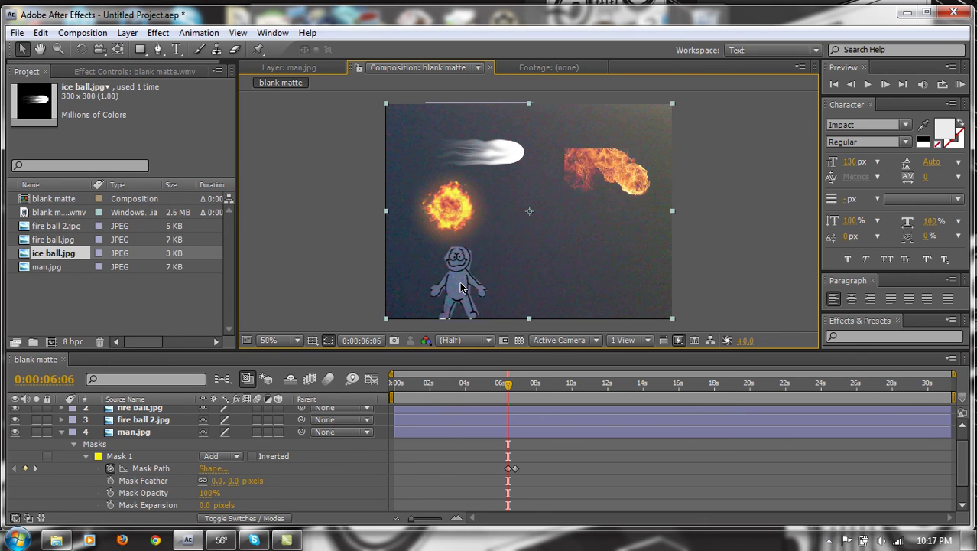
left_click(451, 433)
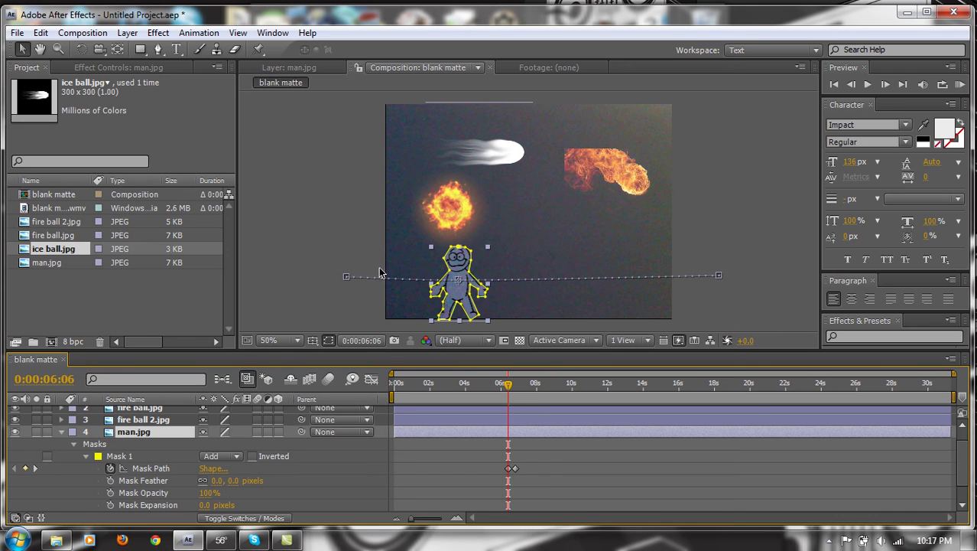
left_click(470, 275)
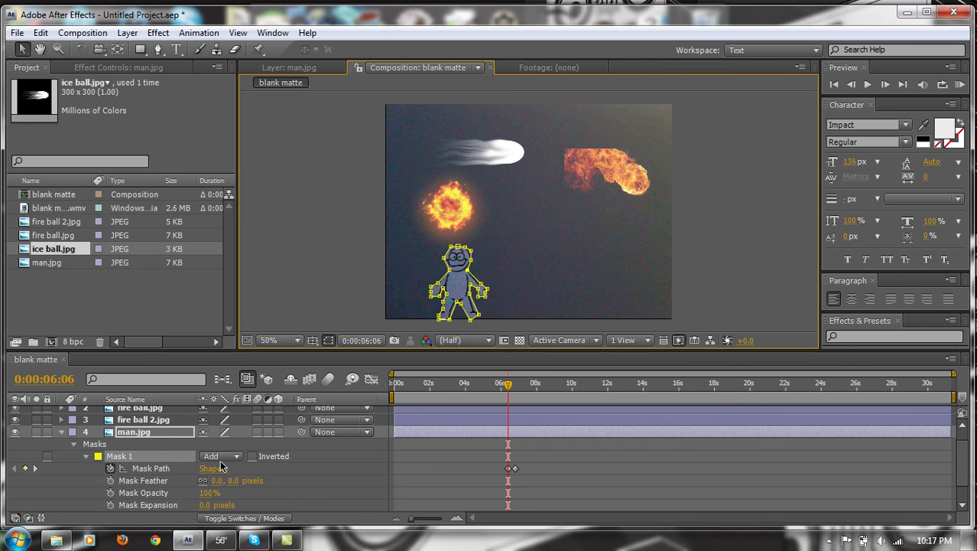
left_click_drag(507, 385, 503, 416)
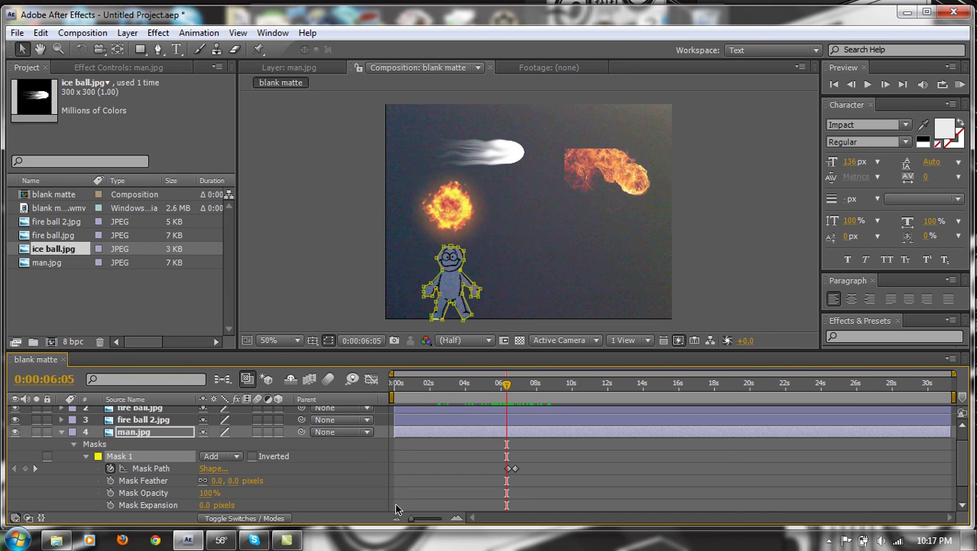
Select fire ball 2.jpg, try a four-point Pen mask over the round fire ball's right side, and undo it.
left_click(419, 422)
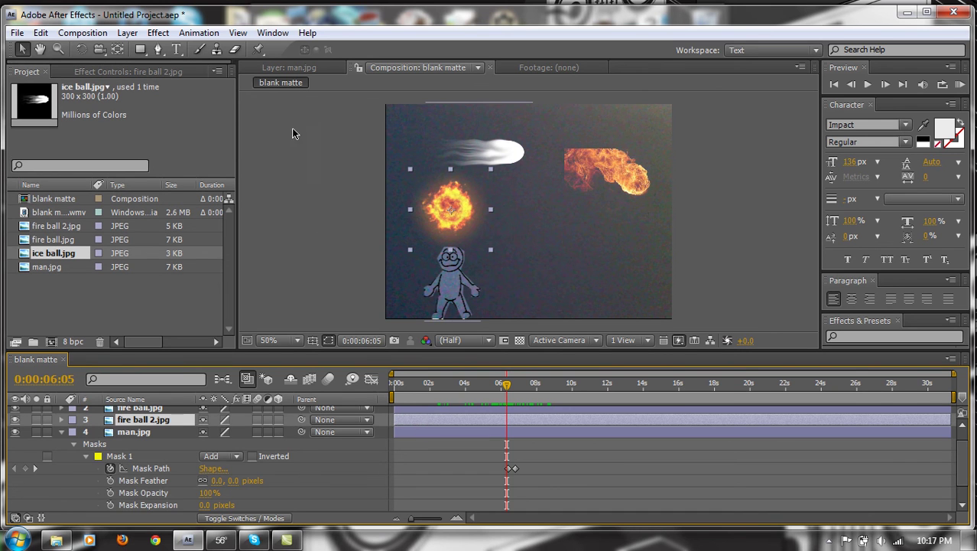
left_click(159, 49)
left_click(470, 182)
left_click(459, 226)
left_click(480, 225)
left_click(484, 202)
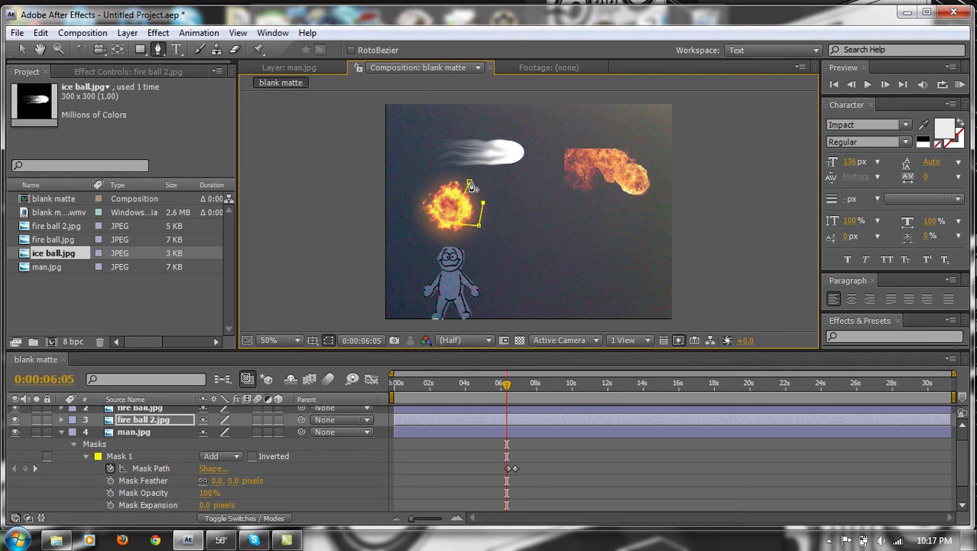
left_click(471, 185)
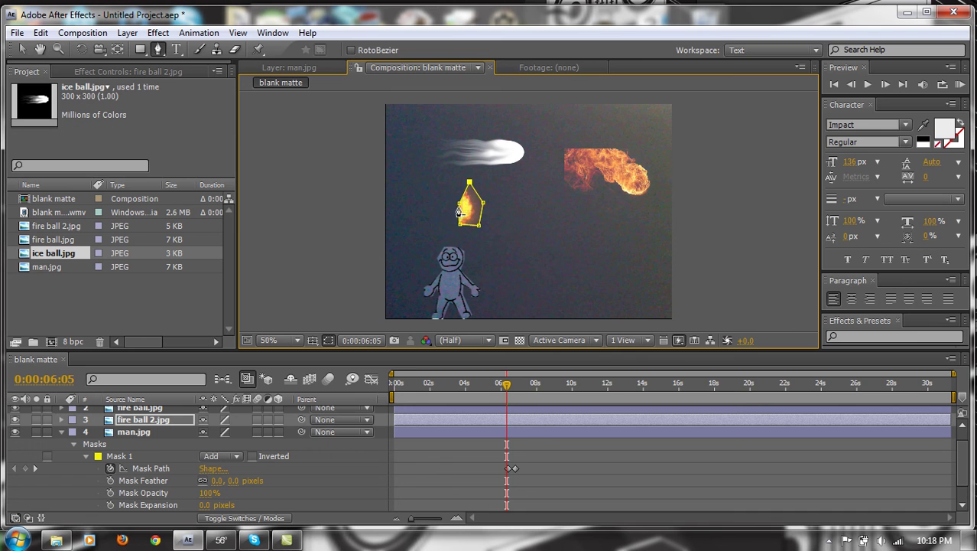
key("ctrl+z")
key("ctrl+z")
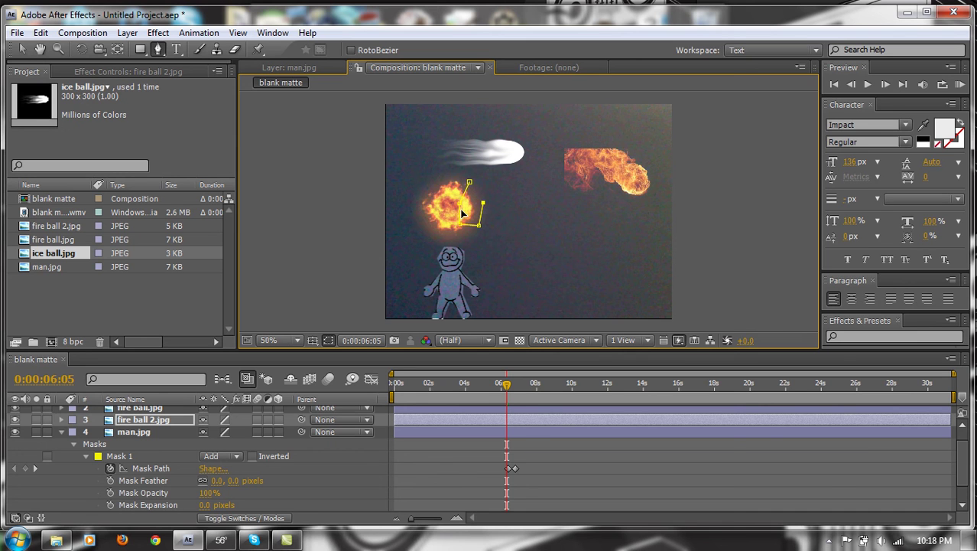
key("ctrl+z")
Switch to the Selection tool and move the round fire ball up to the frame's upper-left corner, beside the ice ball.
left_click(462, 215)
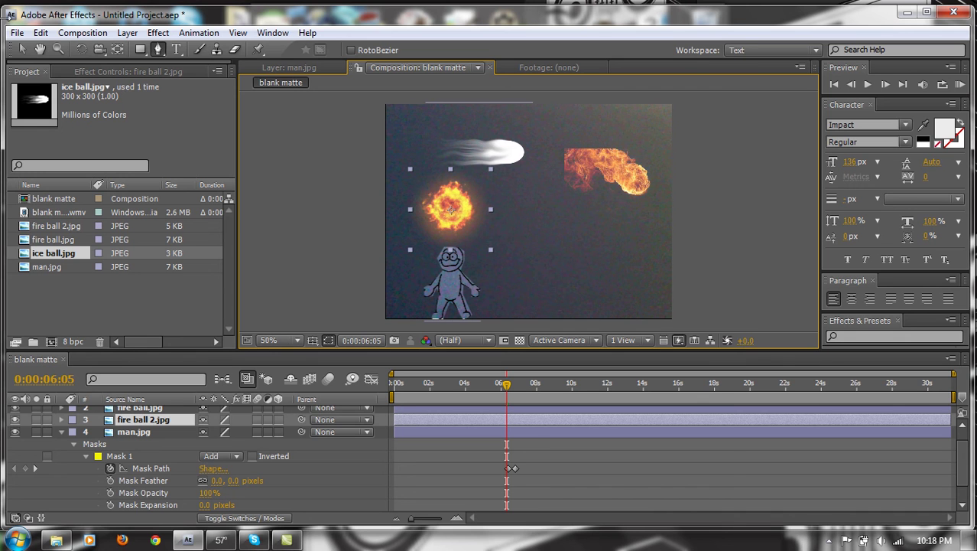
left_click(22, 48)
left_click_drag(456, 204, 430, 138)
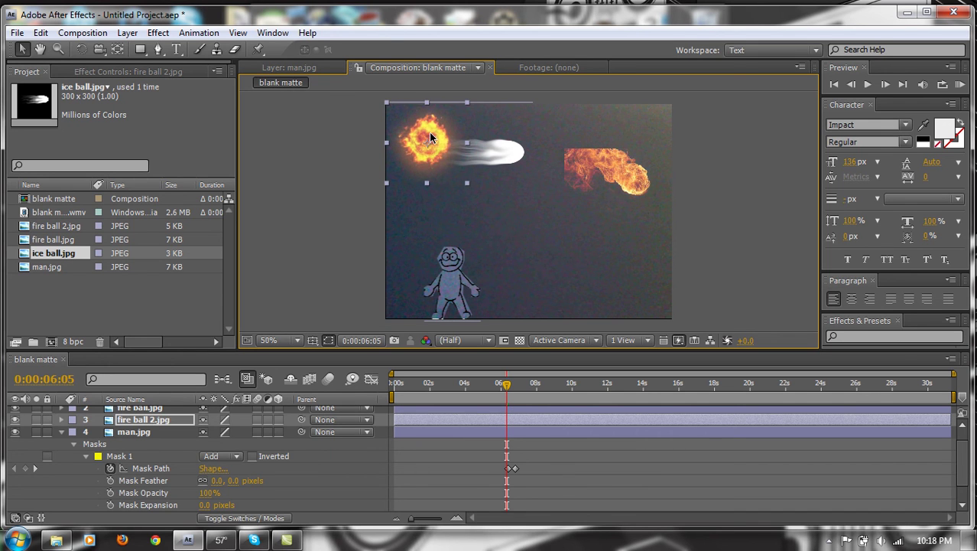